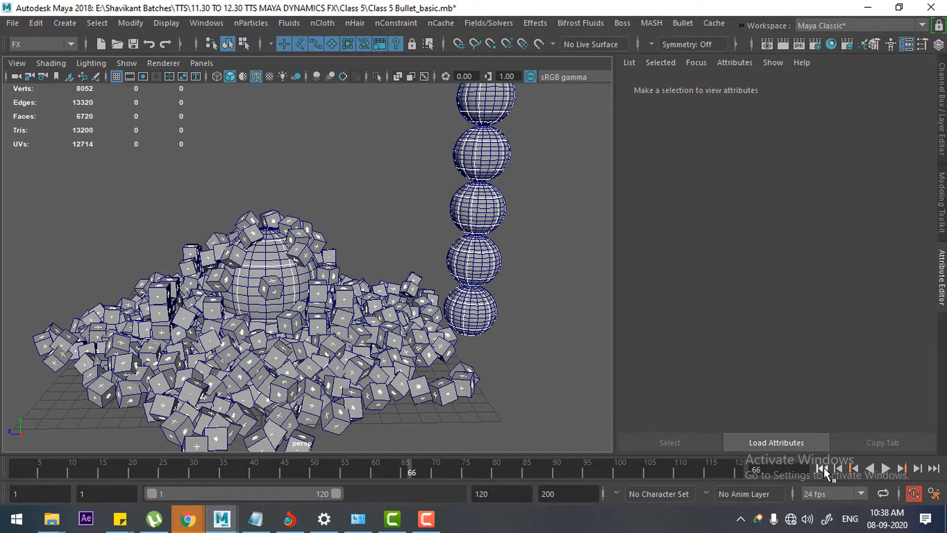
# Step: Rewind the finished simulation and start a new scene without saving the changes to the current one
pyautogui.click(823, 472)
pyautogui.keyDown('alt'); pyautogui.moveTo(409, 387); pyautogui.dragTo(469, 359); pyautogui.keyUp('alt')
pyautogui.hotkey('ctrl', 'n')
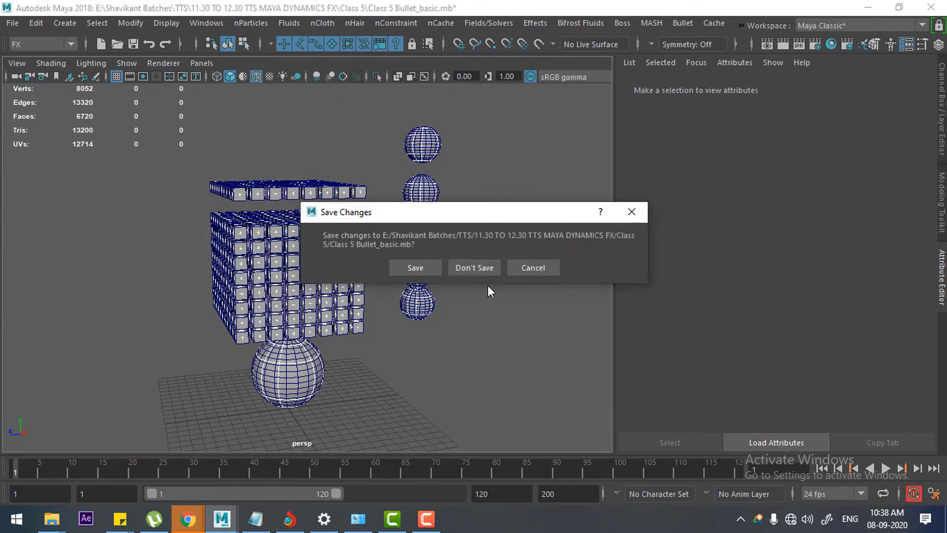
pyautogui.click(472, 268)
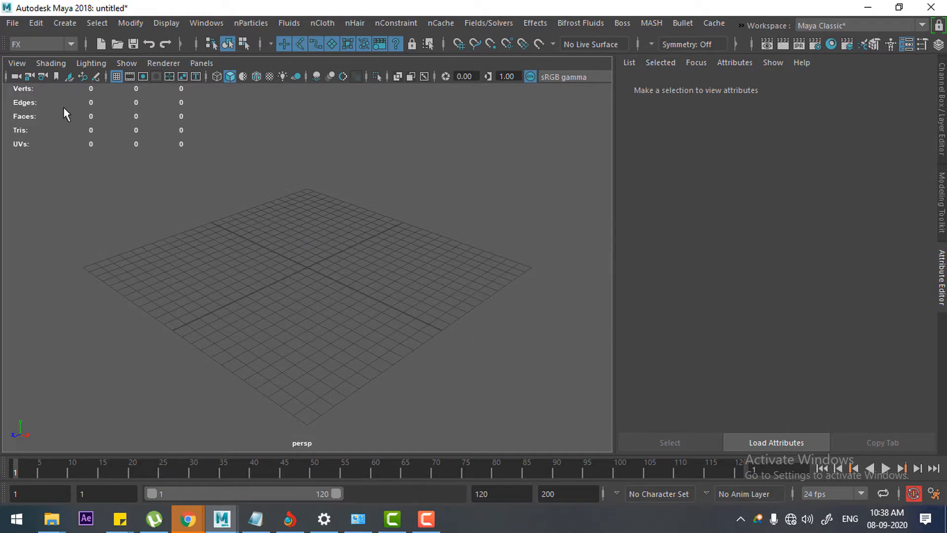
# Step: Create a polygon cube and position it near the far edge of the grid, snapping it to the grid
pyautogui.click(65, 23)
pyautogui.moveTo(150, 73)
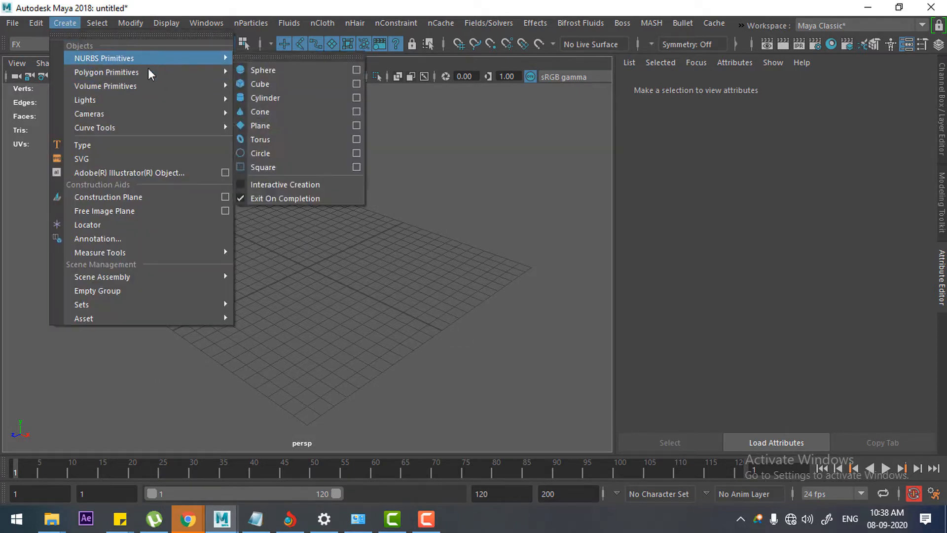
pyautogui.click(281, 97)
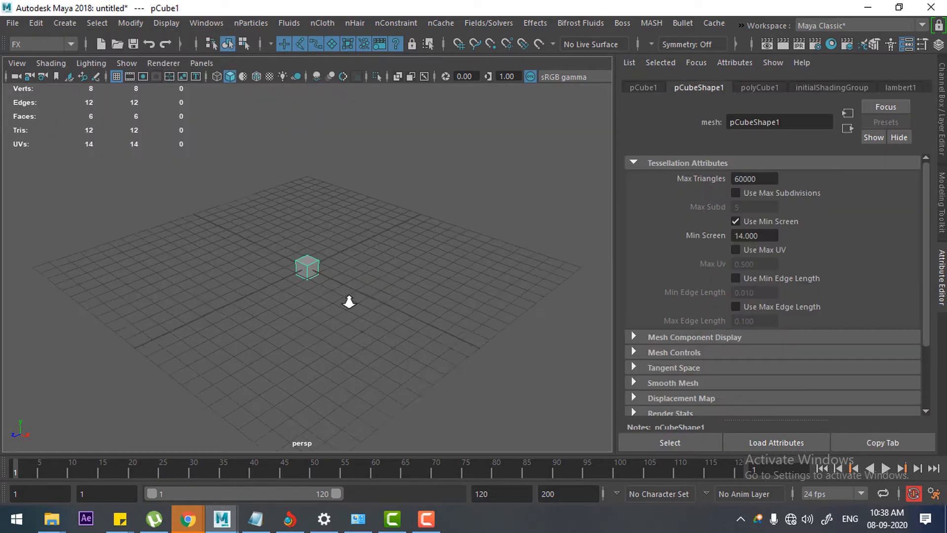
pyautogui.press('w')
pyautogui.keyDown('alt'); pyautogui.moveTo(331, 243); pyautogui.dragTo(327, 237); pyautogui.keyUp('alt')
pyautogui.press('x')
pyautogui.moveTo(307, 205); pyautogui.dragTo(343, 246)
# Step: Duplicate the cube repeatedly with the same offset along Z to form a row of 14 evenly spaced cubes
pyautogui.hotkey('shift', 'd')
pyautogui.hotkey('shift', 'd')
pyautogui.hotkey('shift', 'd')
pyautogui.hotkey('shift', 'd')
pyautogui.hotkey('shift', 'd')
pyautogui.hotkey('shift', 'd')
pyautogui.hotkey('shift', 'd')
pyautogui.hotkey('shift', 'd')
pyautogui.hotkey('shift', 'd')
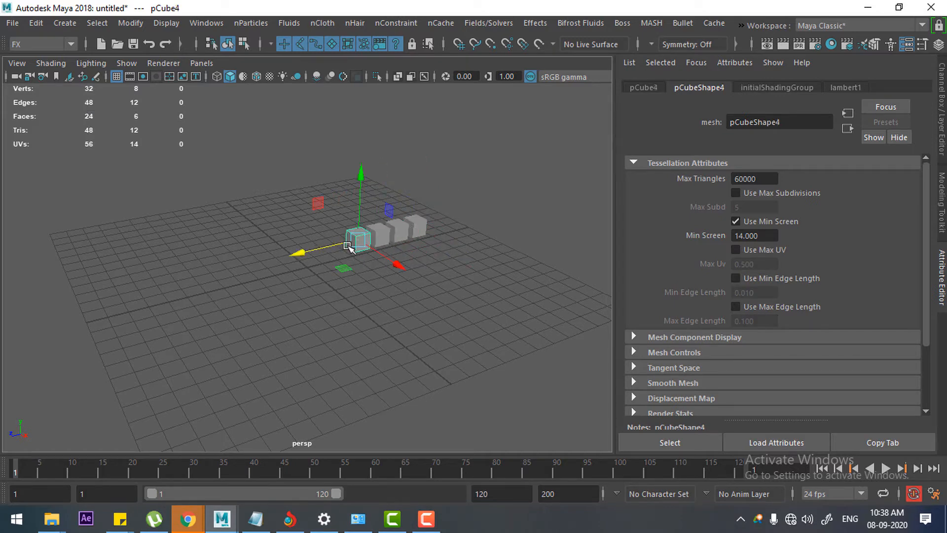
pyautogui.hotkey('shift', 'd')
pyautogui.hotkey('shift', 'd')
pyautogui.hotkey('shift', 'd')
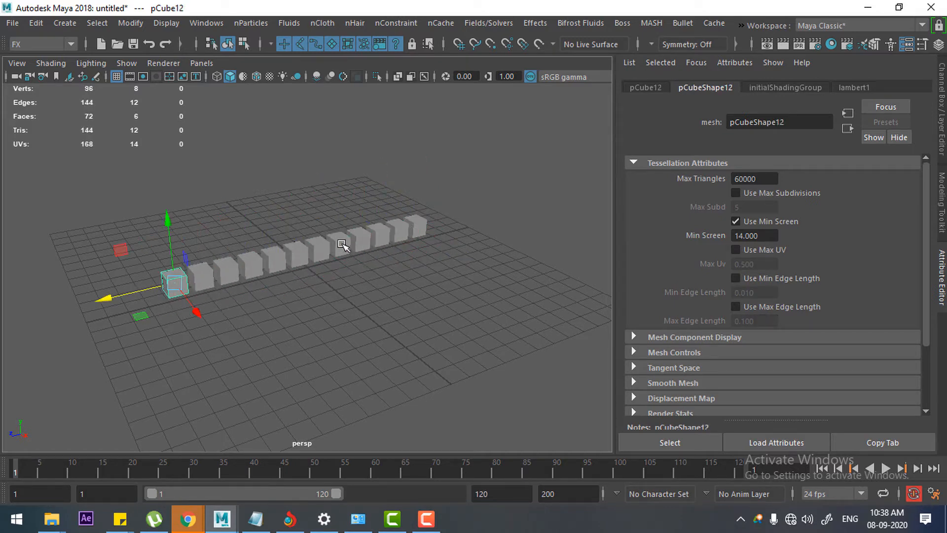
# Step: Duplicate the whole row sideways along X and repeat the offset until there are eight parallel rows of cubes
pyautogui.moveTo(554, 173); pyautogui.dragTo(447, 275)
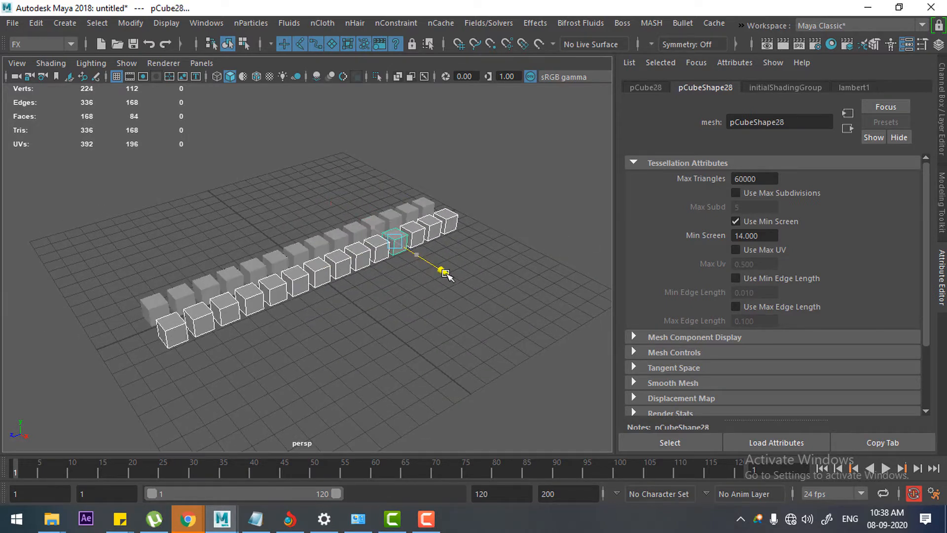
pyautogui.hotkey('shift', 'd')
pyautogui.hotkey('shift', 'd')
pyautogui.hotkey('shift', 'd')
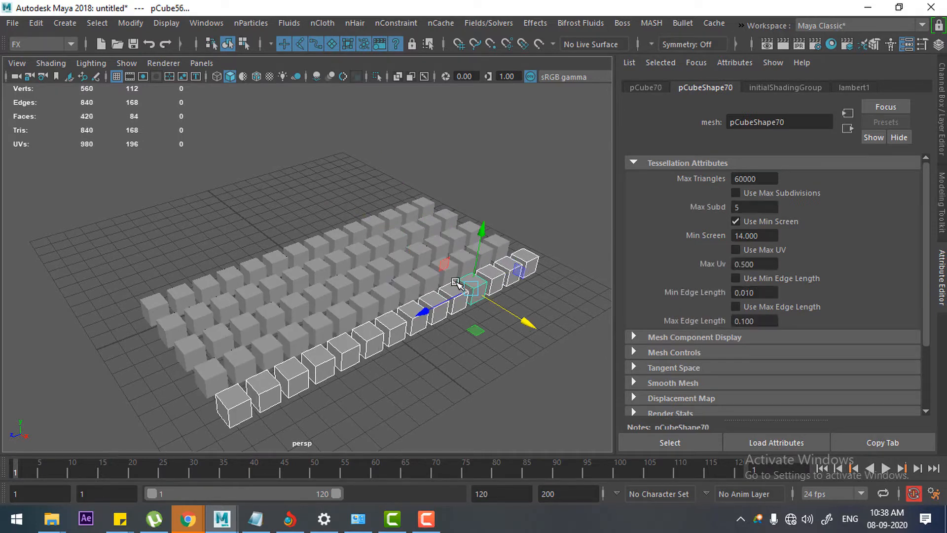
pyautogui.hotkey('shift', 'd')
pyautogui.hotkey('shift', 'd')
pyautogui.hotkey('shift', 'd')
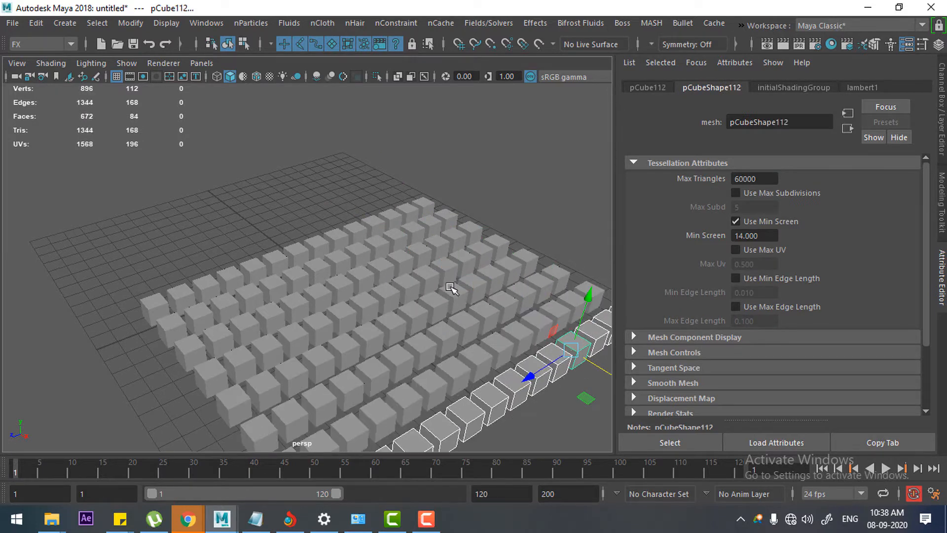
# Step: Select all the cubes, move them along X toward the grid's centre, and raise the layer above the grid
pyautogui.keyDown('alt'); pyautogui.moveTo(450, 290); pyautogui.dragTo(278, 256, button='right'); pyautogui.keyUp('alt')
pyautogui.keyDown('alt'); pyautogui.moveTo(278, 256); pyautogui.dragTo(341, 253); pyautogui.keyUp('alt')
pyautogui.moveTo(249, 207); pyautogui.dragTo(471, 379)
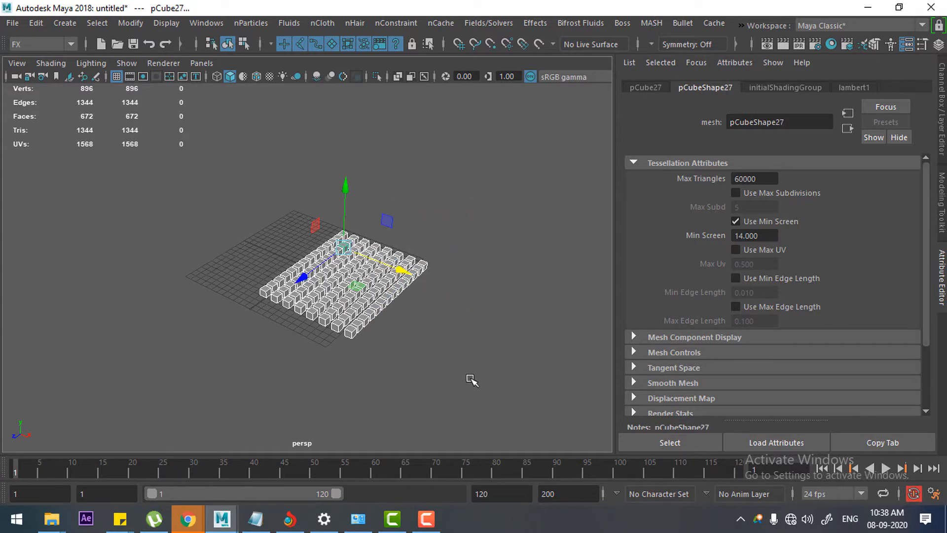
pyautogui.moveTo(402, 271); pyautogui.dragTo(356, 264)
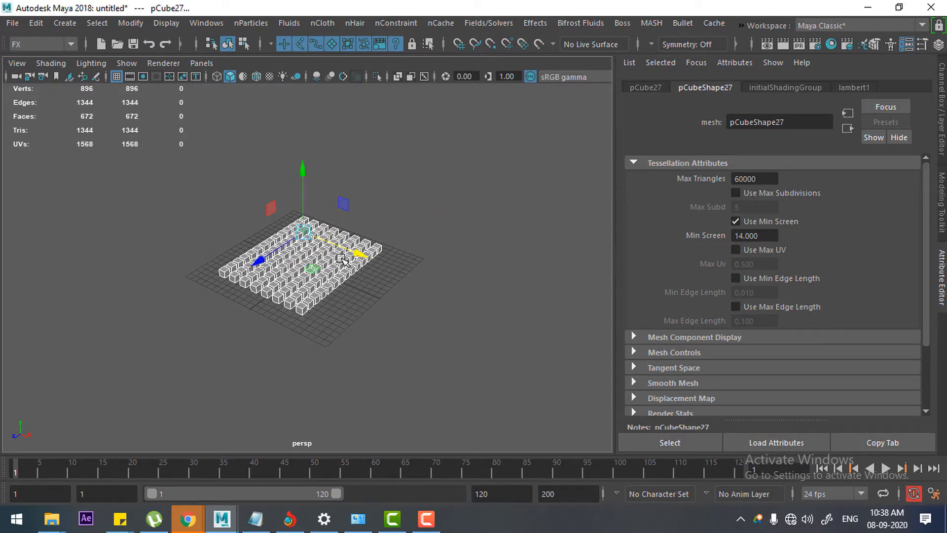
pyautogui.keyDown('alt'); pyautogui.moveTo(344, 267); pyautogui.dragTo(380, 324); pyautogui.keyUp('alt')
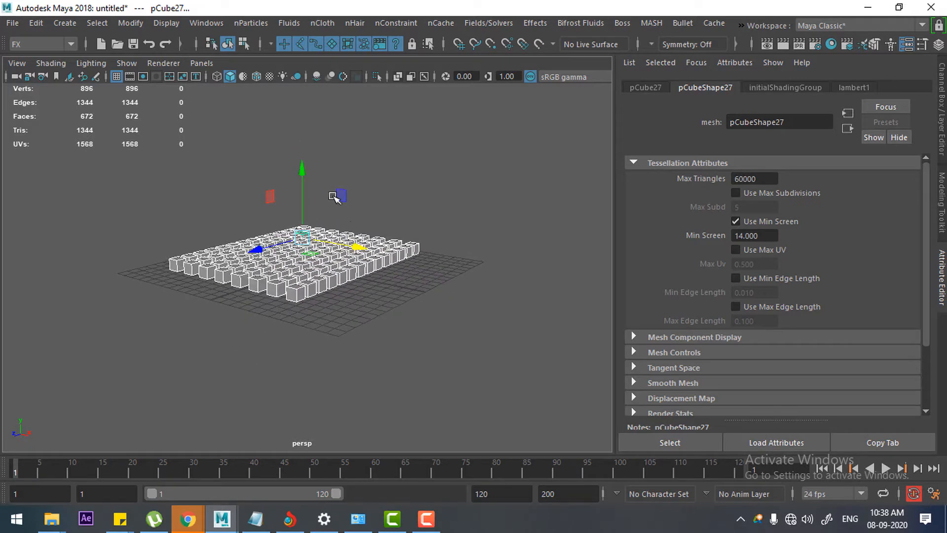
pyautogui.moveTo(308, 172); pyautogui.dragTo(337, 204)
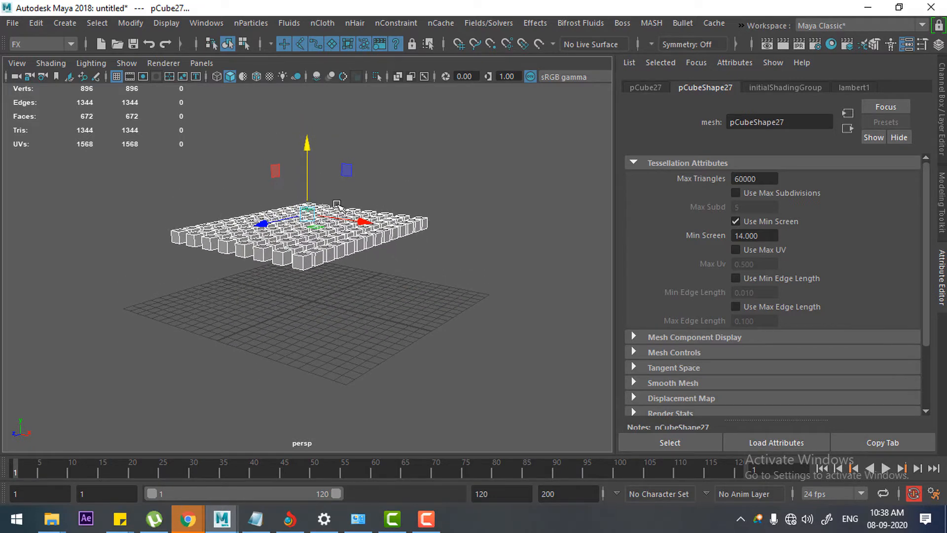
# Step: Duplicate the layer of cubes upward and repeat the offset to build a stack of eight layers
pyautogui.hotkey('ctrl', 'd')
pyautogui.moveTo(307, 145); pyautogui.dragTo(308, 132)
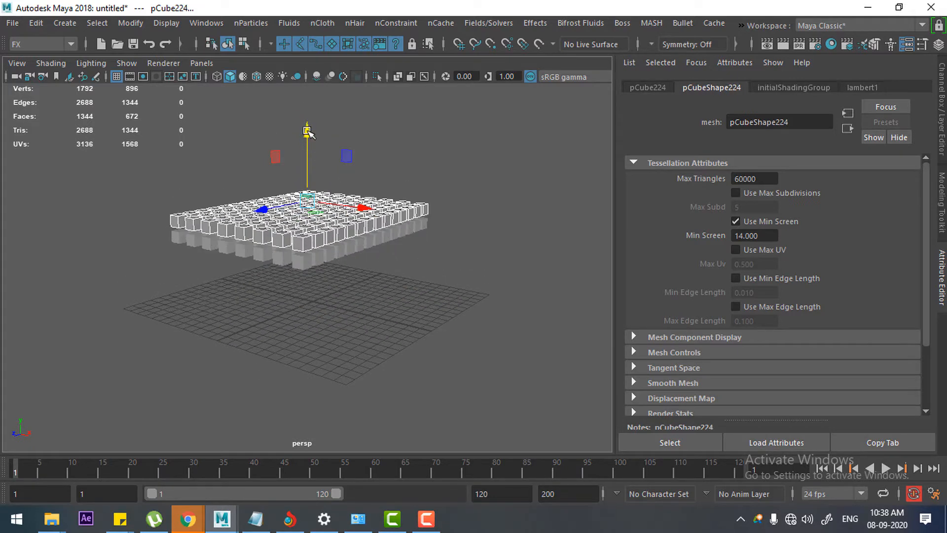
pyautogui.hotkey('shift', 'd')
pyautogui.hotkey('shift', 'd')
pyautogui.hotkey('shift', 'd')
pyautogui.hotkey('shift', 'd')
pyautogui.hotkey('shift', 'd')
pyautogui.hotkey('shift', 'd')
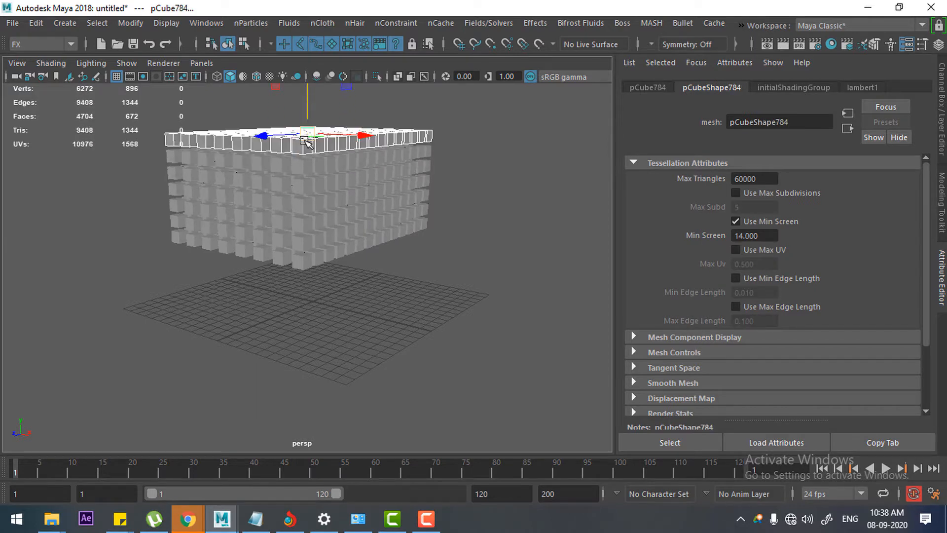
pyautogui.keyDown('alt'); pyautogui.moveTo(359, 246); pyautogui.dragTo(417, 281); pyautogui.keyUp('alt')
pyautogui.click(417, 282)
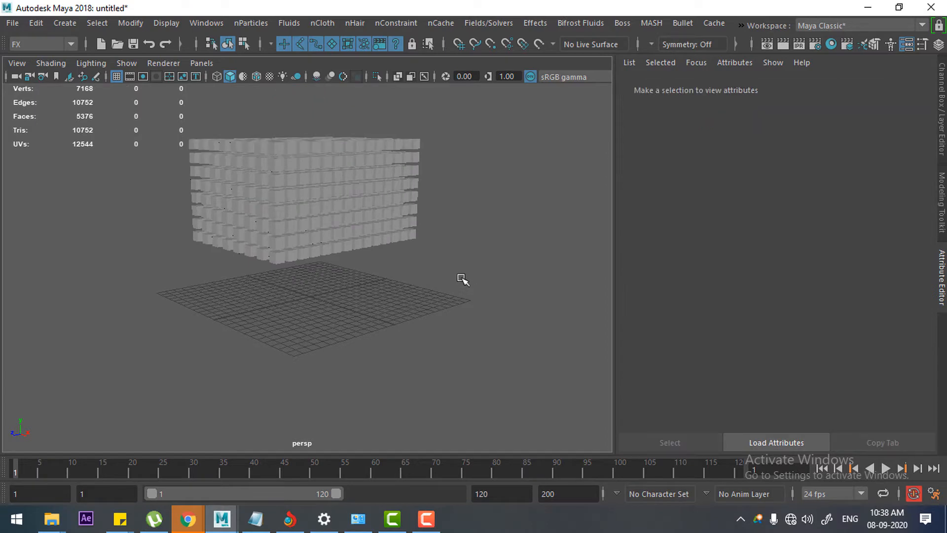
# Step: Create a polygon sphere at the grid's centre and scale it up beneath the stack of cubes
pyautogui.keyDown('shift'); pyautogui.moveTo(467, 234); pyautogui.dragTo(521, 234, button='right'); pyautogui.keyUp('shift')
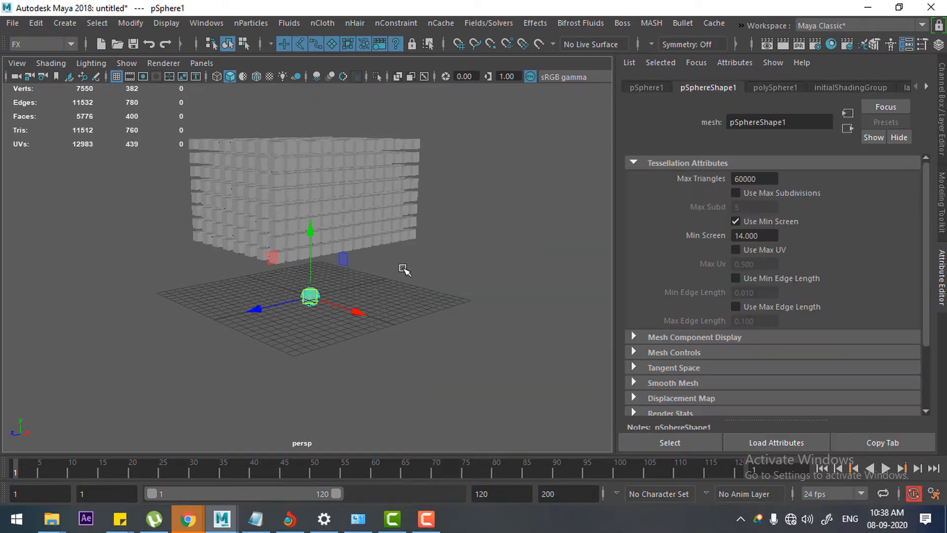
pyautogui.moveTo(318, 298); pyautogui.dragTo(360, 277)
pyautogui.press('w')
pyautogui.keyDown('alt'); pyautogui.moveTo(331, 314); pyautogui.dragTo(347, 304); pyautogui.keyUp('alt')
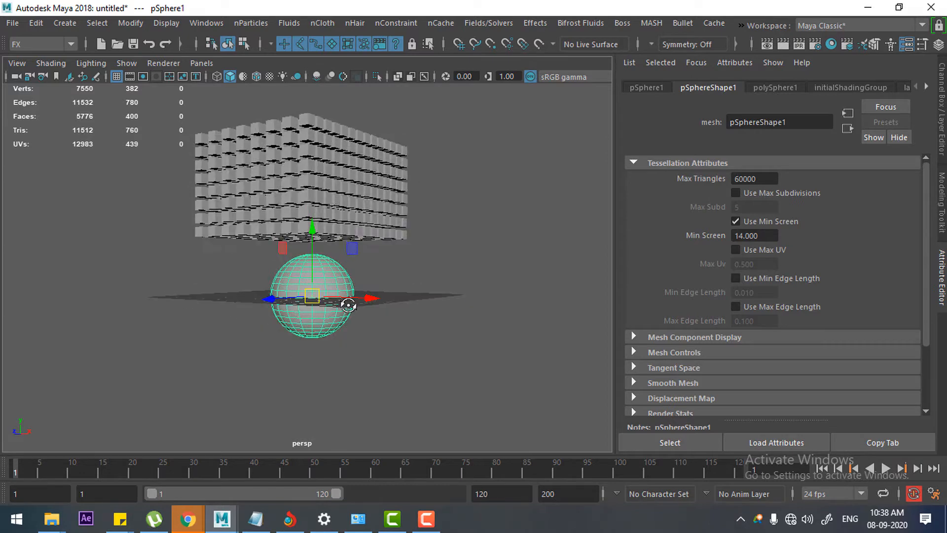
# Step: Select all the cubes and make them Bullet active rigid bodies, with the options reset to the Box collider shape
pyautogui.keyDown('alt'); pyautogui.moveTo(312, 236); pyautogui.dragTo(340, 238); pyautogui.keyUp('alt')
pyautogui.moveTo(466, 145); pyautogui.dragTo(233, 262)
pyautogui.moveTo(465, 148); pyautogui.dragTo(196, 251)
pyautogui.click(681, 23)
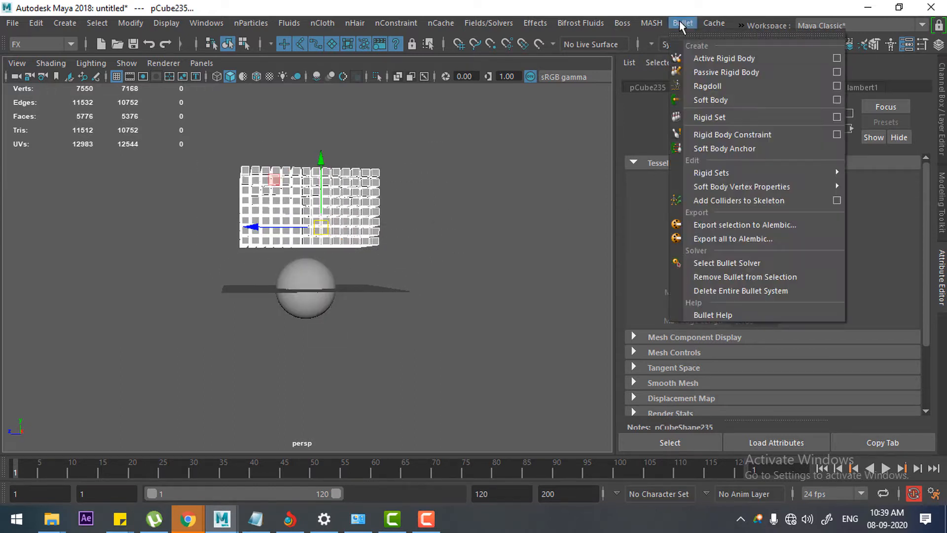
pyautogui.click(836, 58)
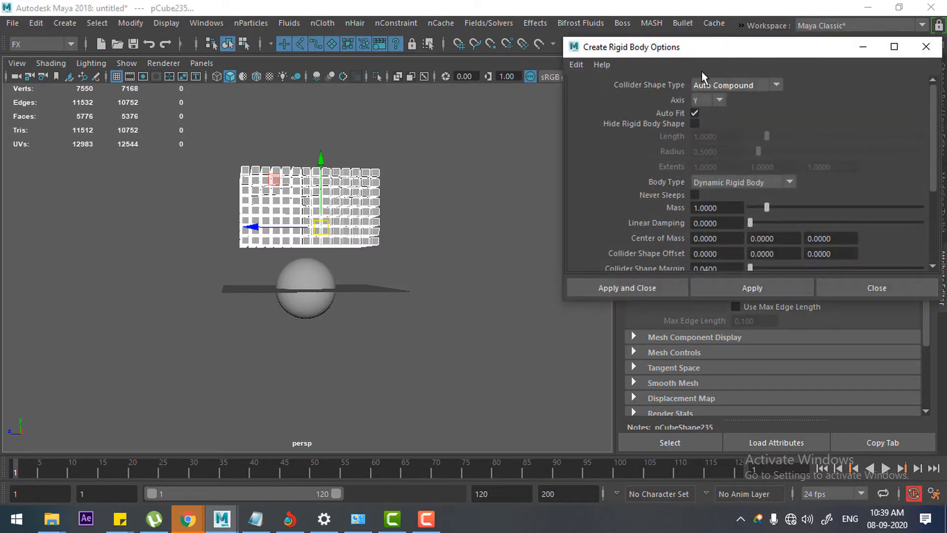
pyautogui.click(576, 64)
pyautogui.click(599, 86)
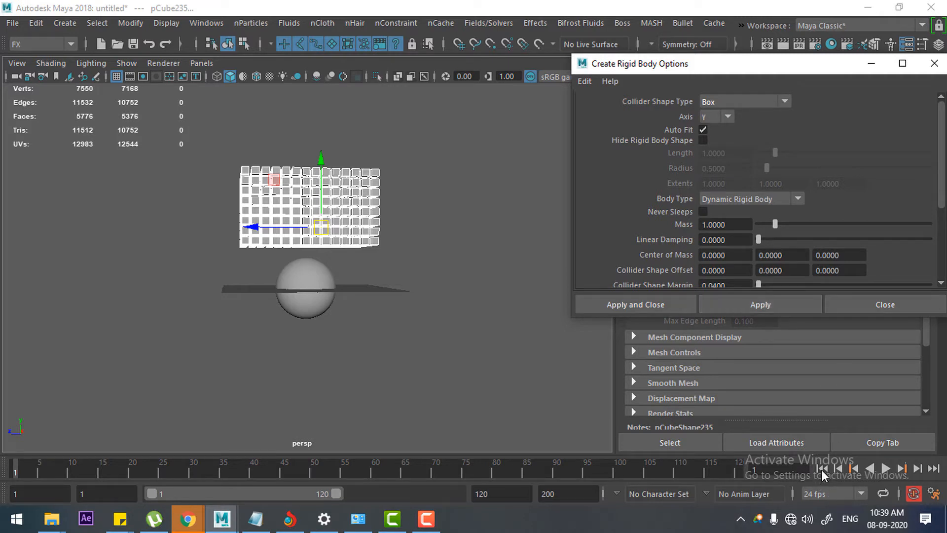
pyautogui.click(890, 306)
# Step: Play the simulation to check how the cubes fall, and return to the first frame
pyautogui.click(886, 469)
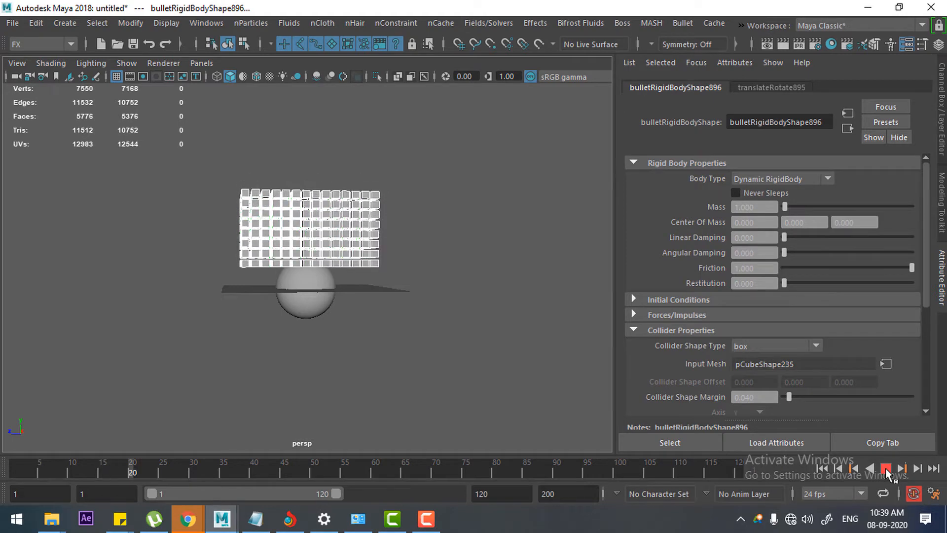
pyautogui.click(886, 467)
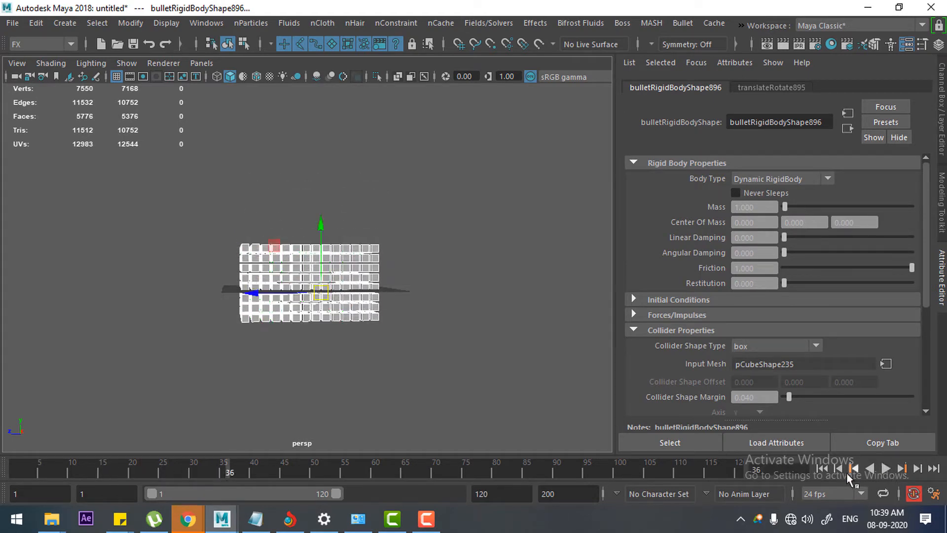
pyautogui.click(822, 468)
# Step: Select the sphere together with all the cubes and raise them until the sphere rests above the grid
pyautogui.scroll(2, 335, 335)
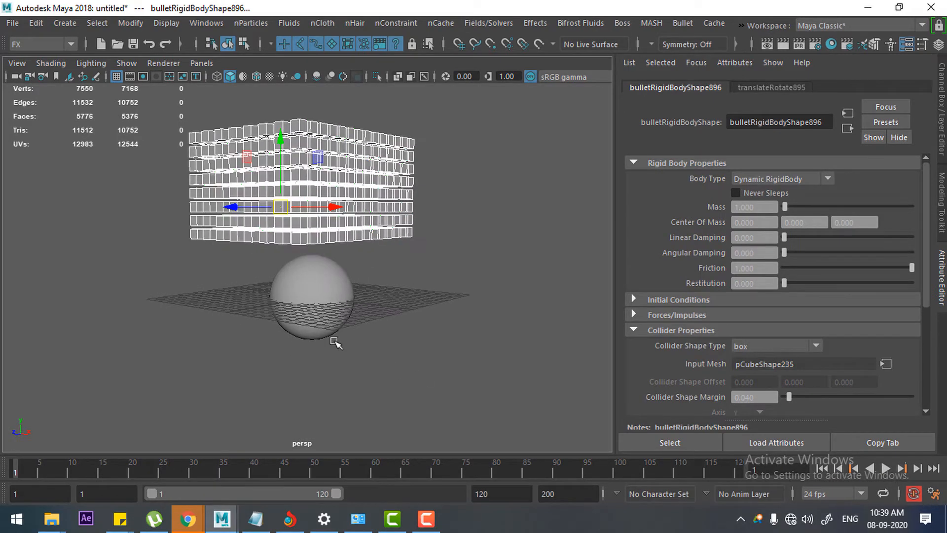
pyautogui.click(354, 287)
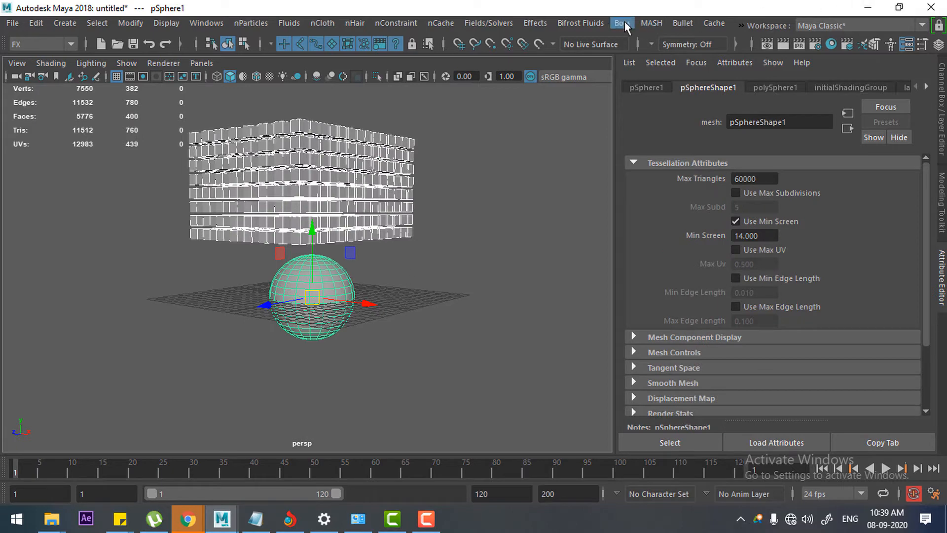
pyautogui.keyDown('alt'); pyautogui.moveTo(411, 339); pyautogui.dragTo(427, 203); pyautogui.keyUp('alt')
pyautogui.click(346, 197)
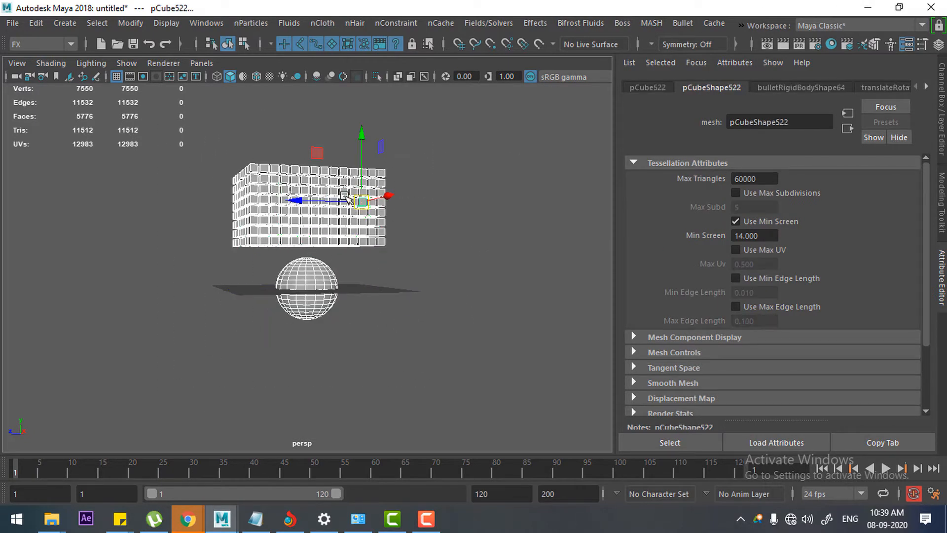
pyautogui.moveTo(363, 126); pyautogui.dragTo(361, 97)
pyautogui.click(421, 231)
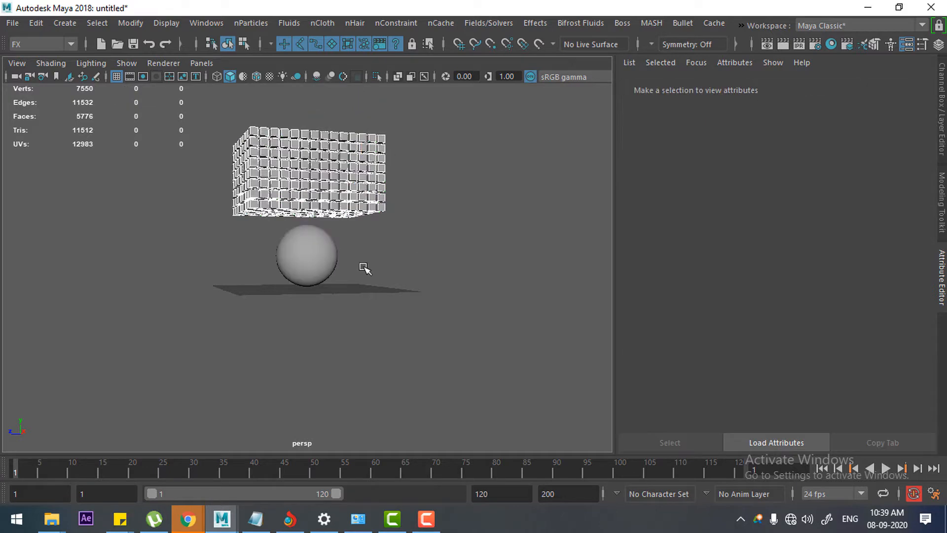
# Step: Make the sphere a Bullet passive rigid body using reset options, with a Box collider and Static Body type
pyautogui.click(323, 264)
pyautogui.click(679, 23)
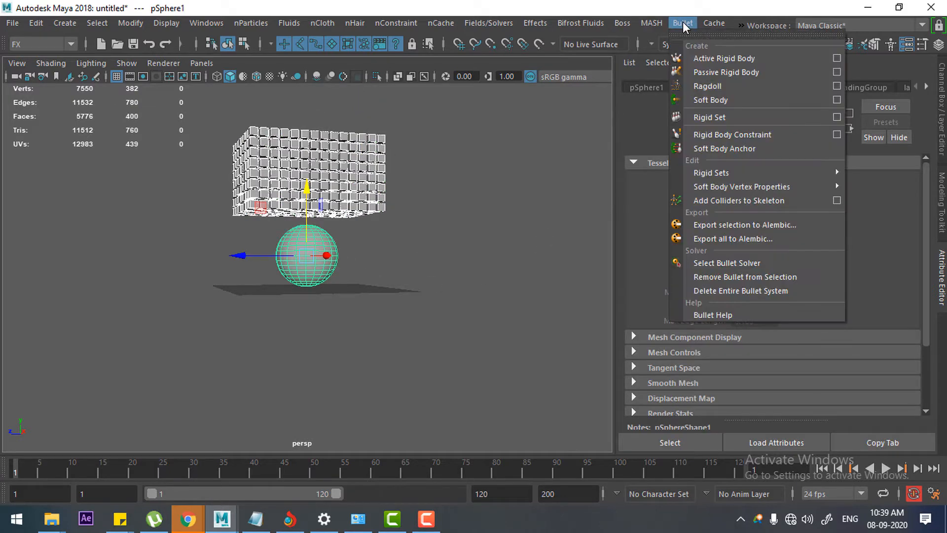
pyautogui.click(839, 72)
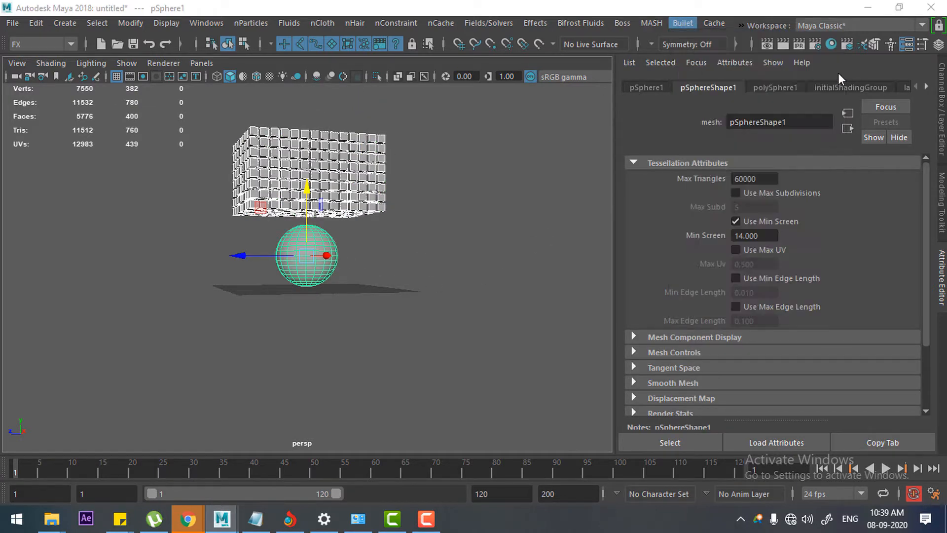
pyautogui.click(588, 81)
pyautogui.click(612, 108)
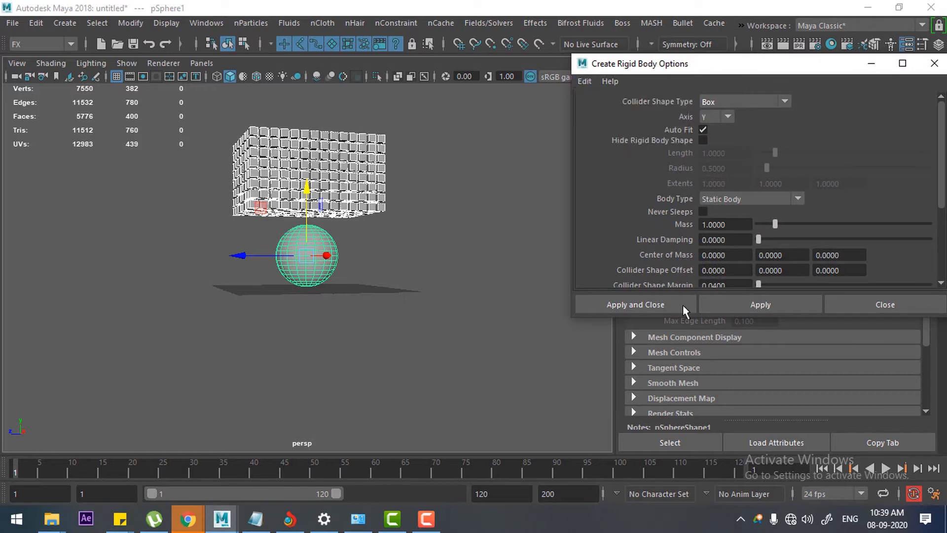
pyautogui.click(636, 304)
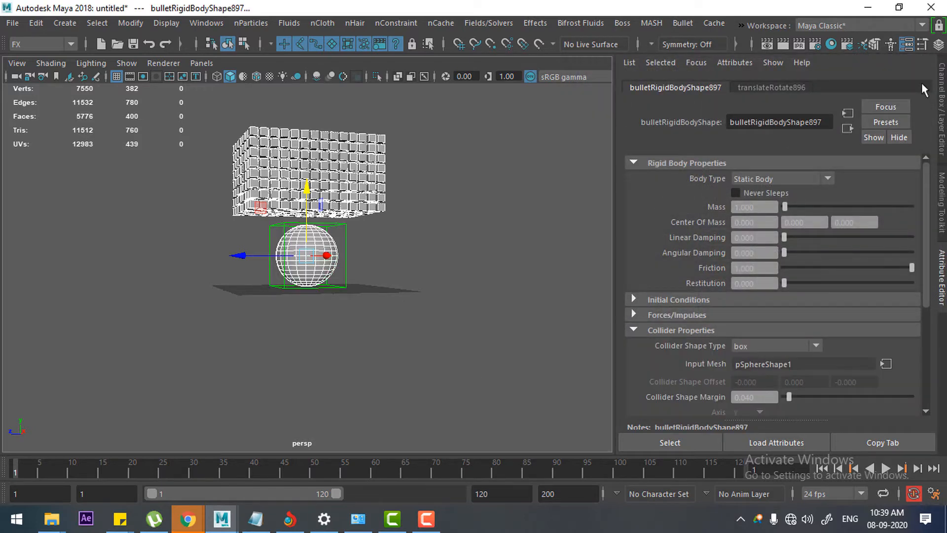
# Step: Change the sphere's rigid body Collider Shape Type to sphere
pyautogui.scroll(5, 377, 313)
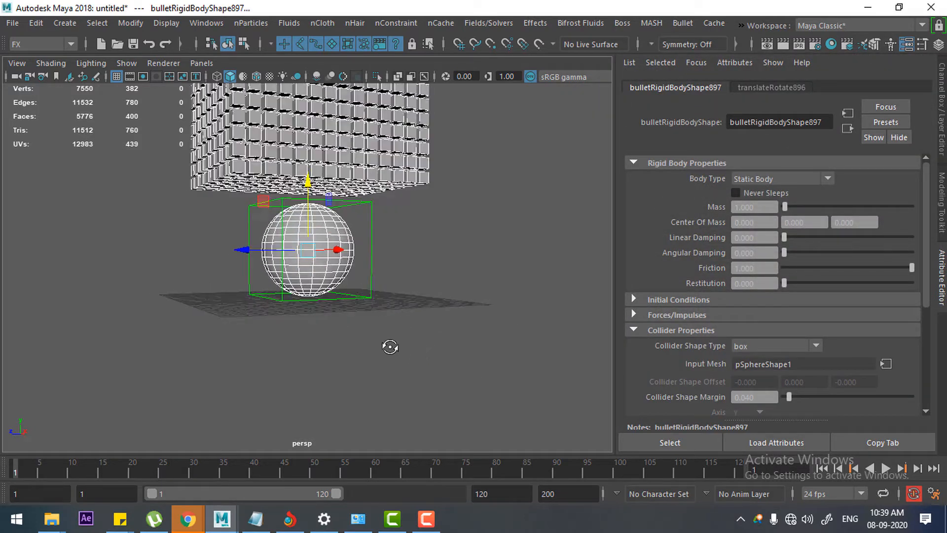
pyautogui.click(768, 84)
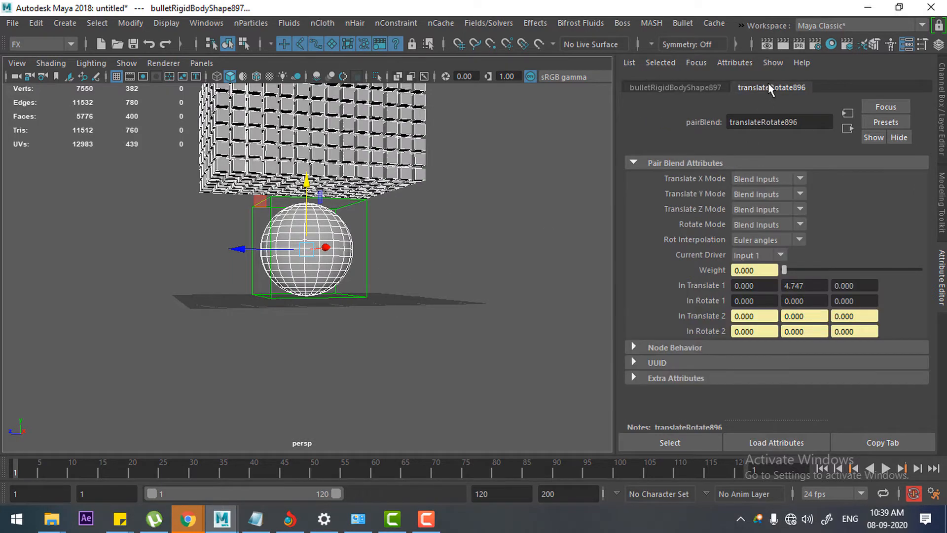
pyautogui.click(379, 269)
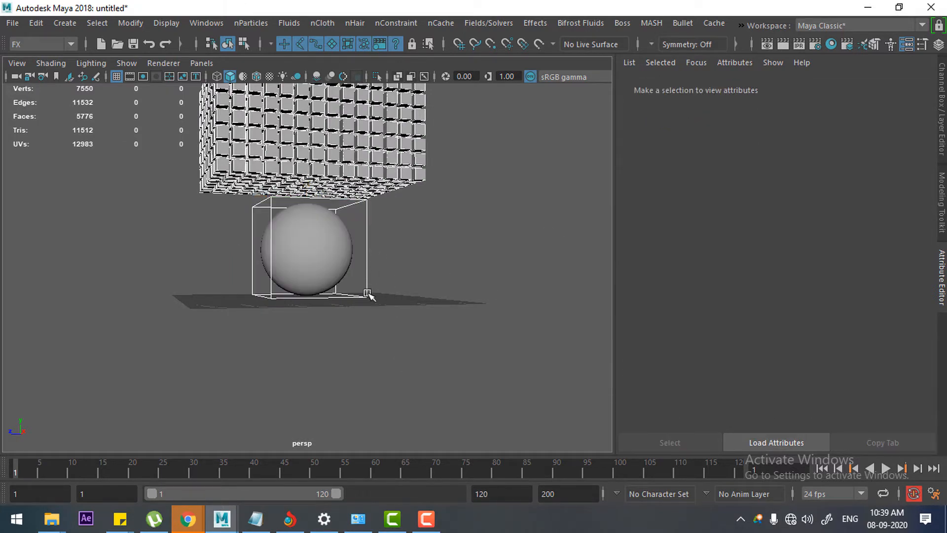
pyautogui.click(335, 251)
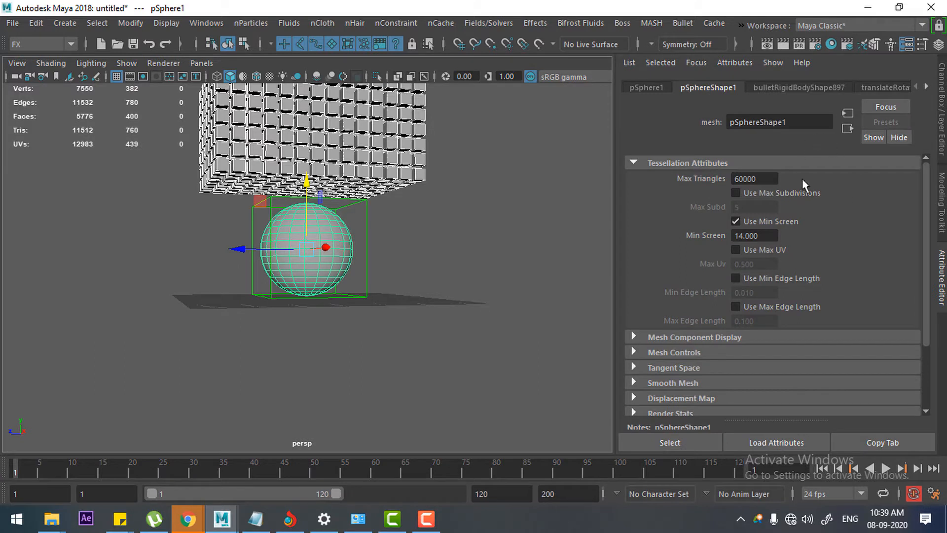
pyautogui.click(779, 90)
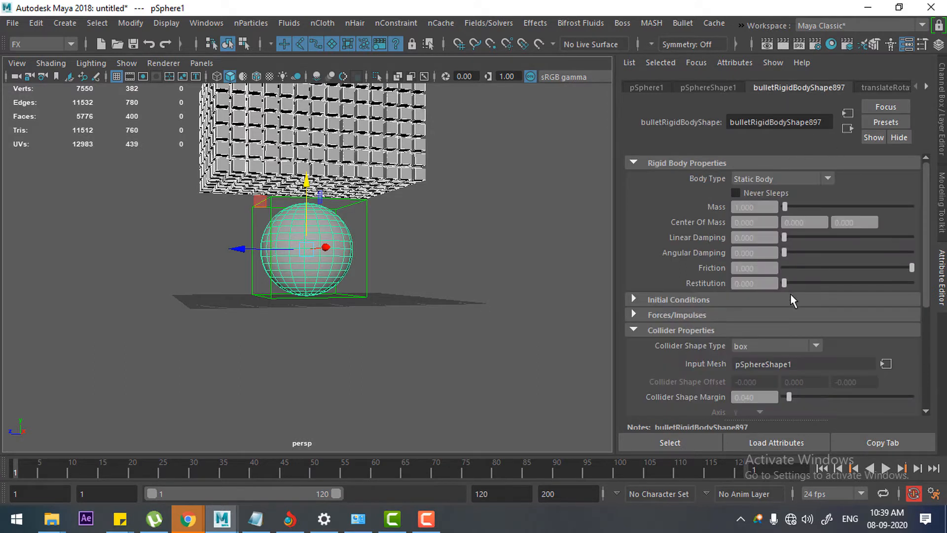
pyautogui.click(792, 345)
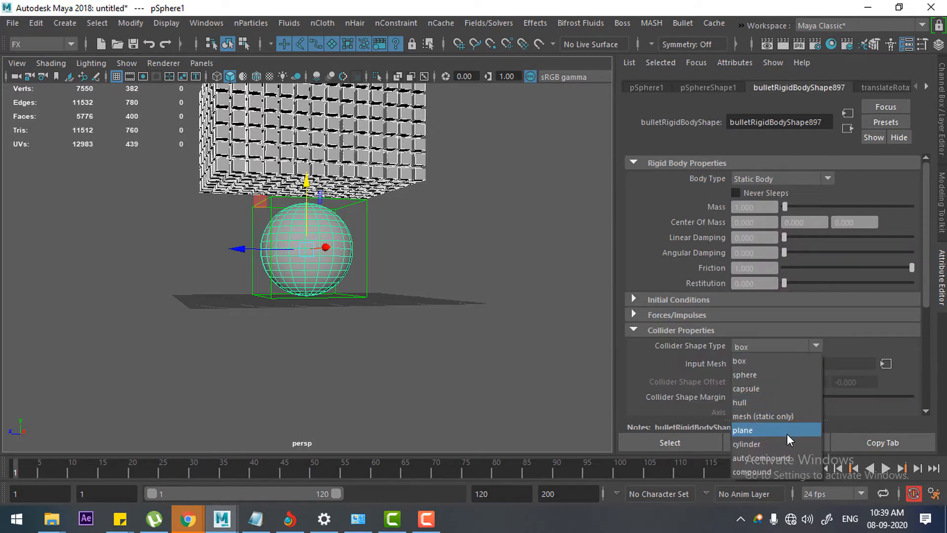
pyautogui.click(786, 374)
# Step: Play the simulation to check how the cubes collide with the sphere, and return to the first frame
pyautogui.keyDown('alt'); pyautogui.moveTo(457, 300); pyautogui.dragTo(495, 343); pyautogui.keyUp('alt')
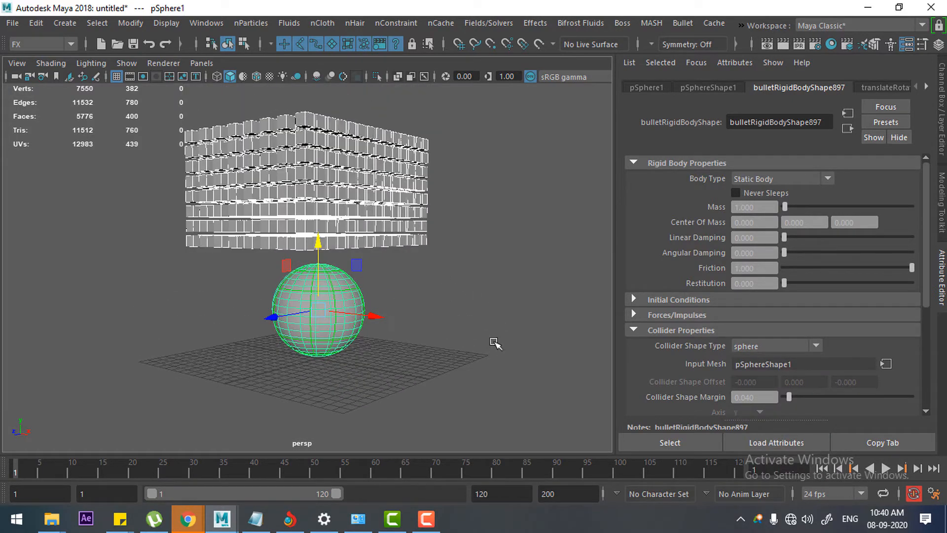
pyautogui.click(886, 469)
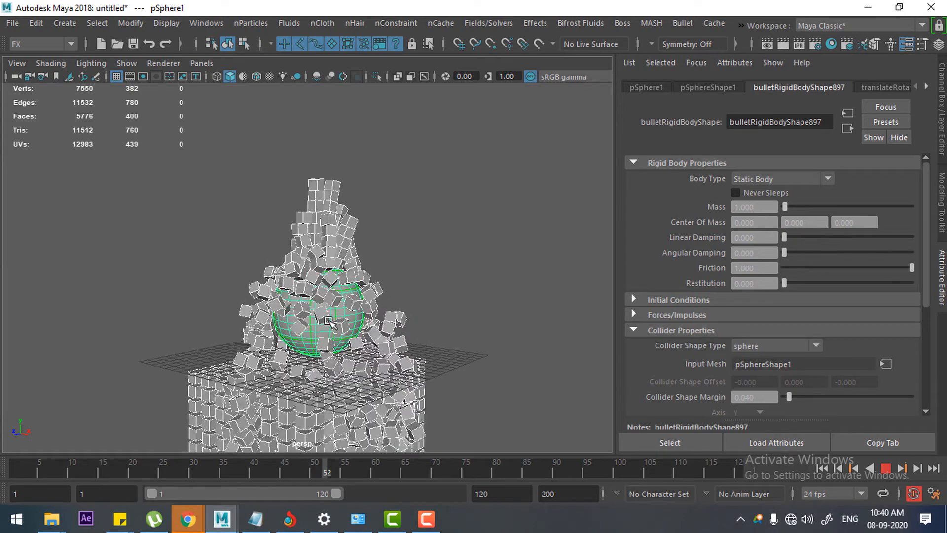
pyautogui.click(886, 469)
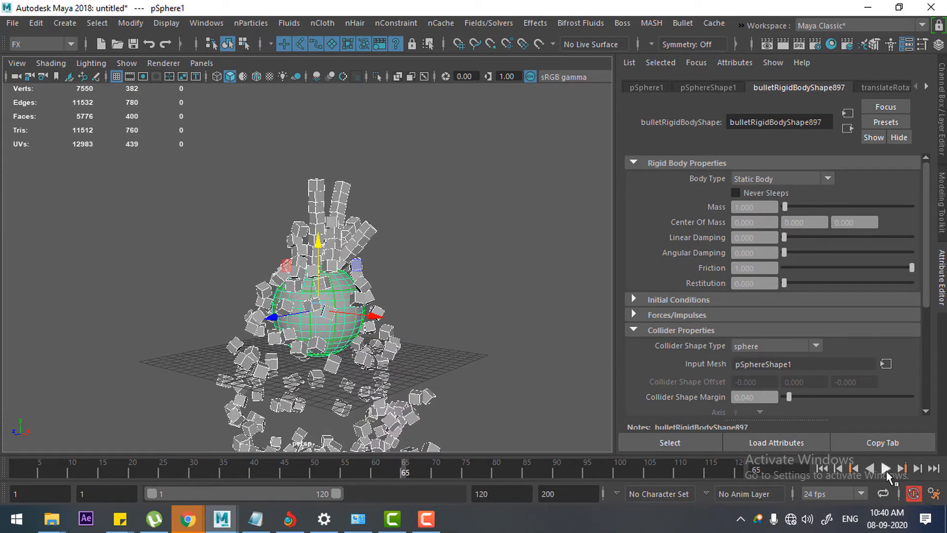
pyautogui.click(821, 470)
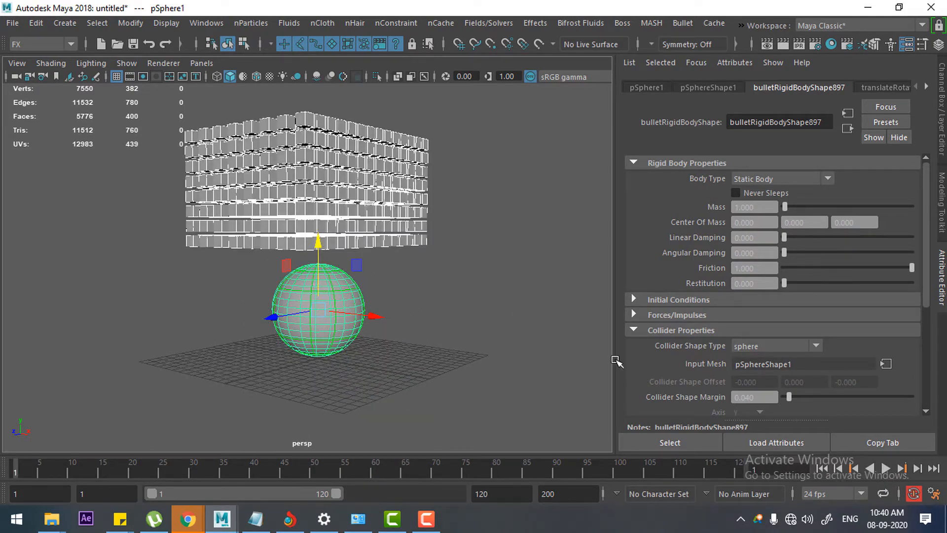
# Step: Restore the full interface and show the Outliner in a narrow pane beside the perspective view
pyautogui.press('space')
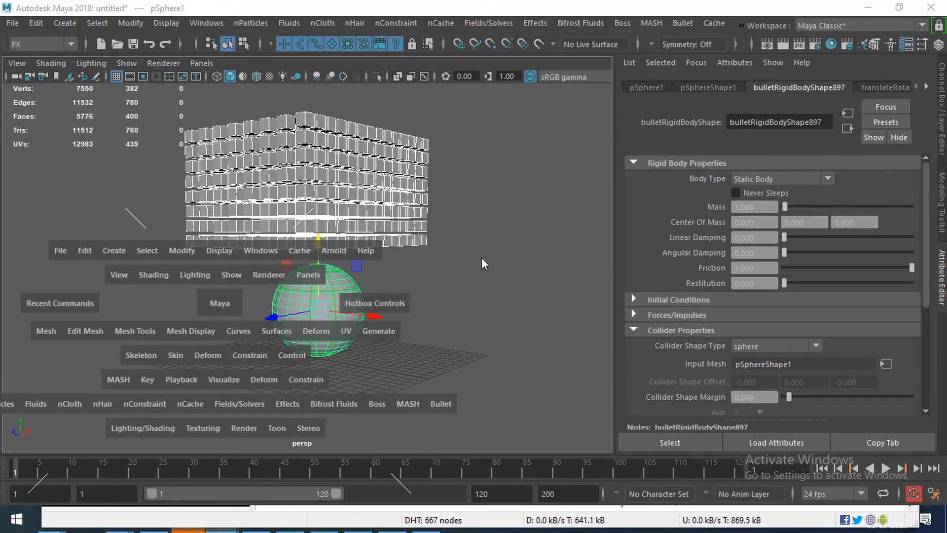
pyautogui.click(526, 232)
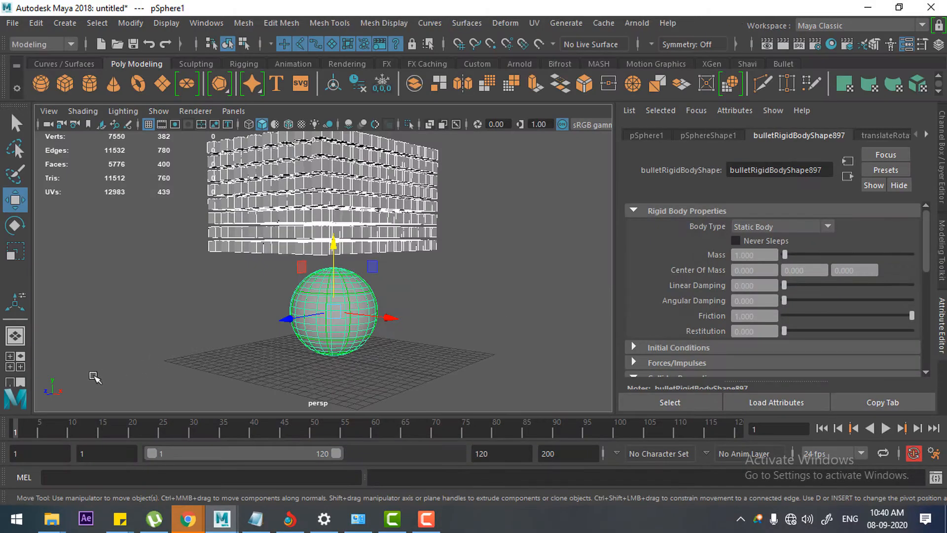
pyautogui.click(16, 383)
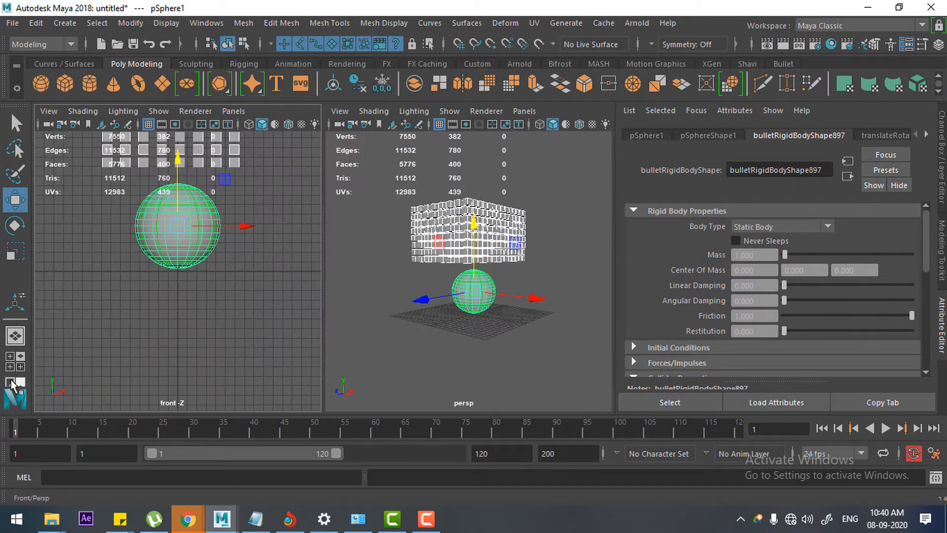
pyautogui.press('space')
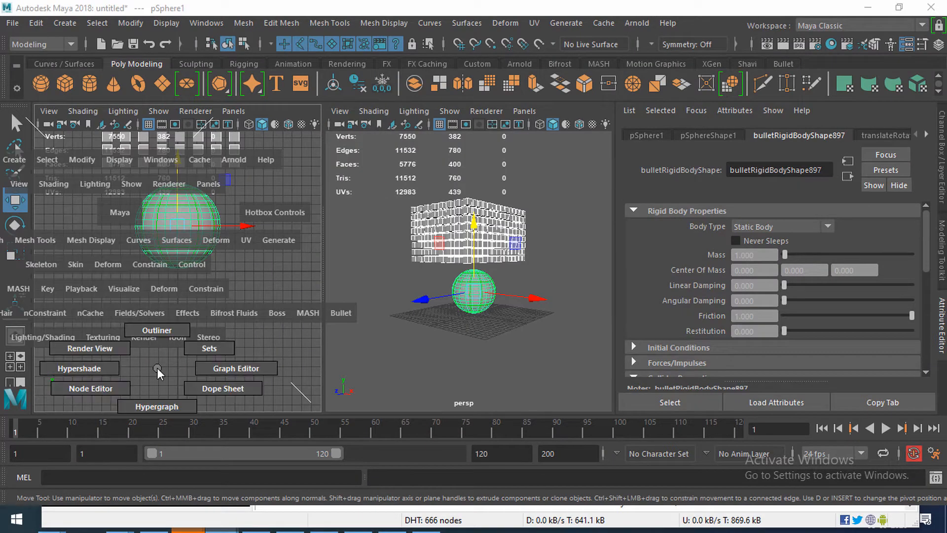
pyautogui.click(157, 330)
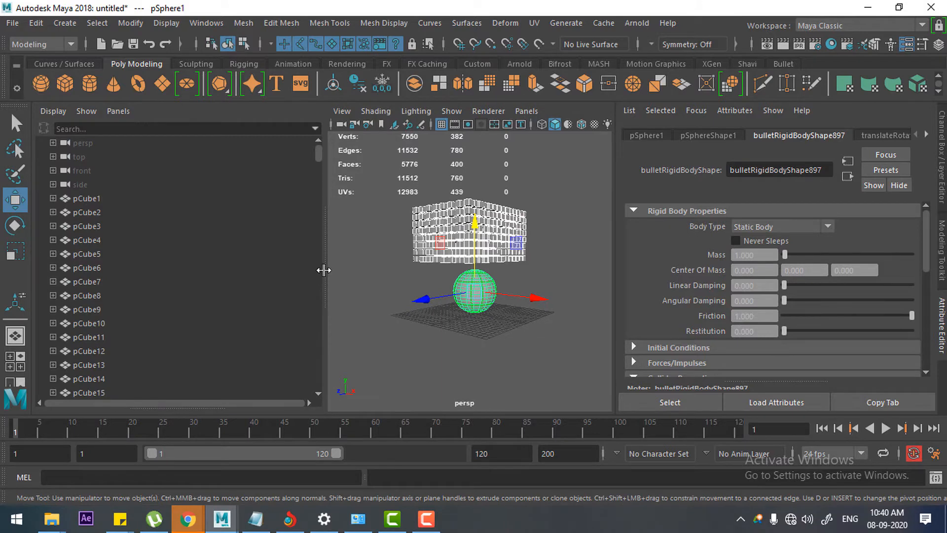
pyautogui.moveTo(323, 270); pyautogui.dragTo(161, 258)
# Step: Select bulletSolver1 and enable Ground Plane in its solver properties
pyautogui.scroll(-20, 120, 306)
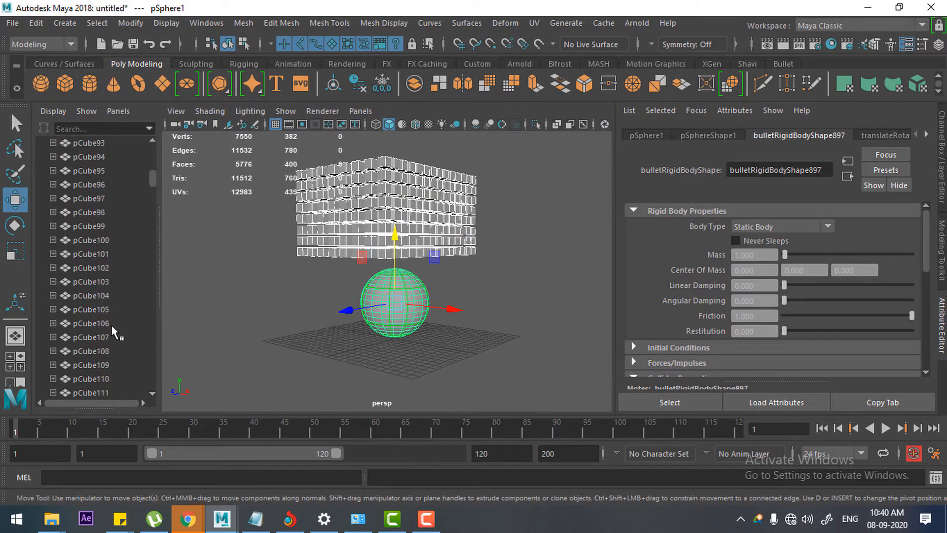
pyautogui.scroll(-20, 115, 332)
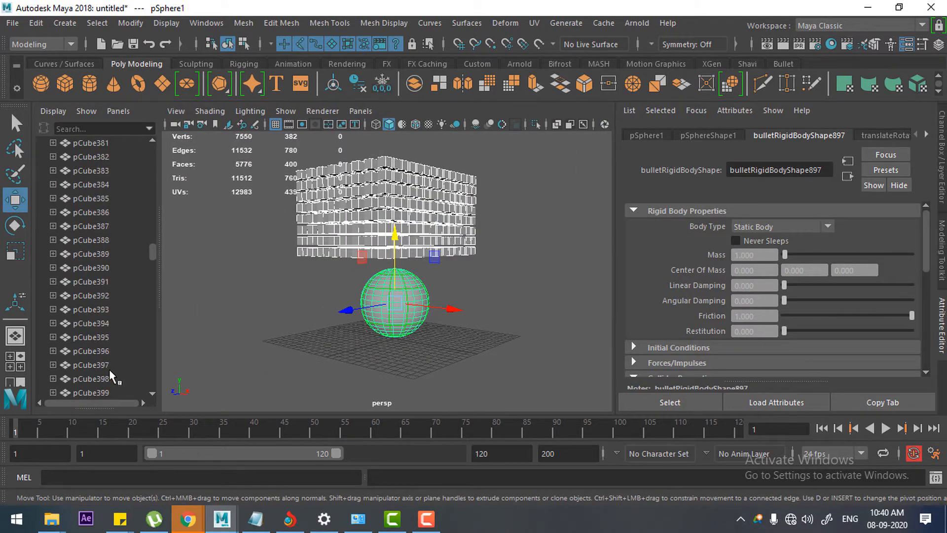
pyautogui.scroll(-20, 114, 373)
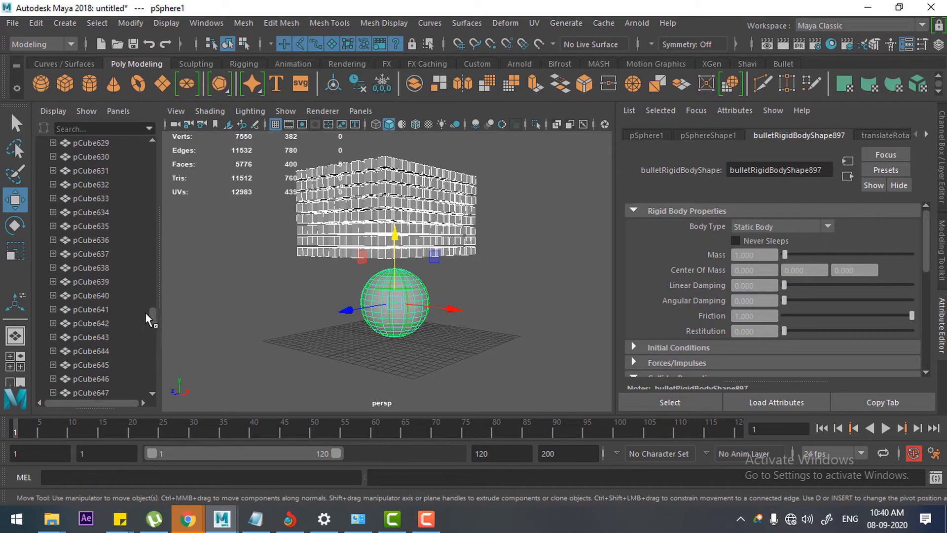
pyautogui.moveTo(149, 320); pyautogui.dragTo(150, 390)
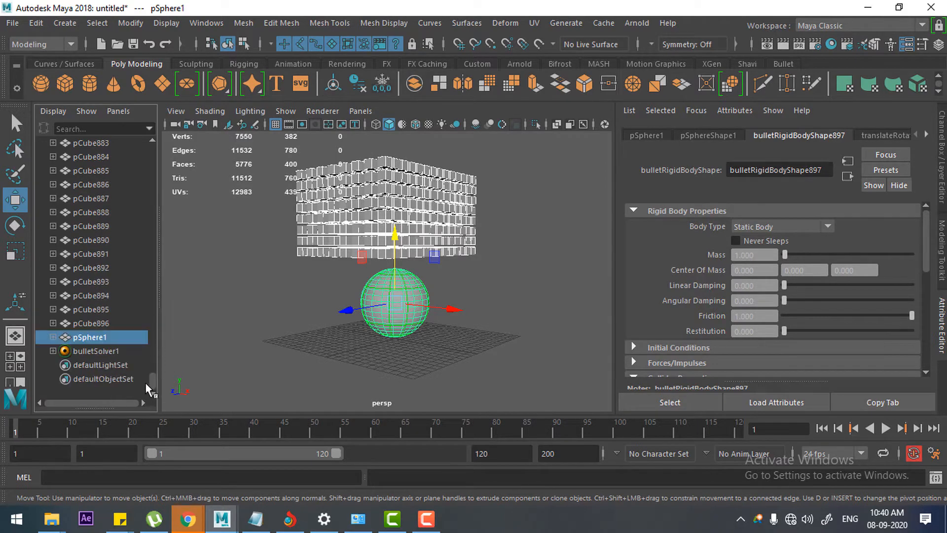
pyautogui.click(96, 351)
pyautogui.click(653, 138)
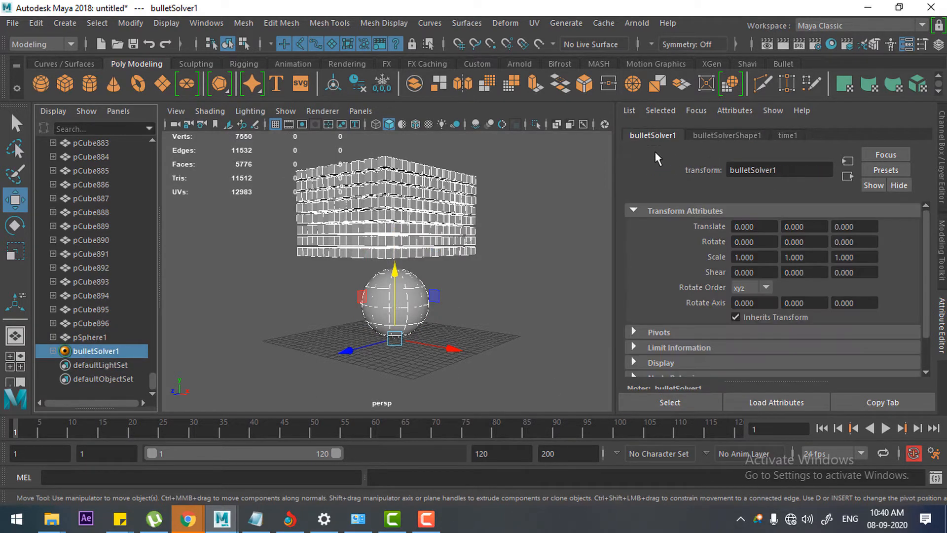
pyautogui.click(735, 136)
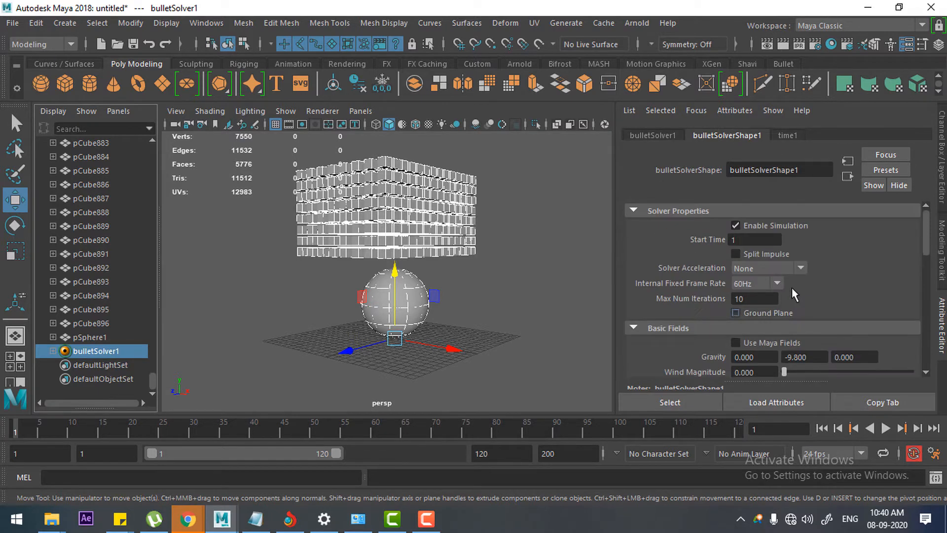
pyautogui.click(736, 313)
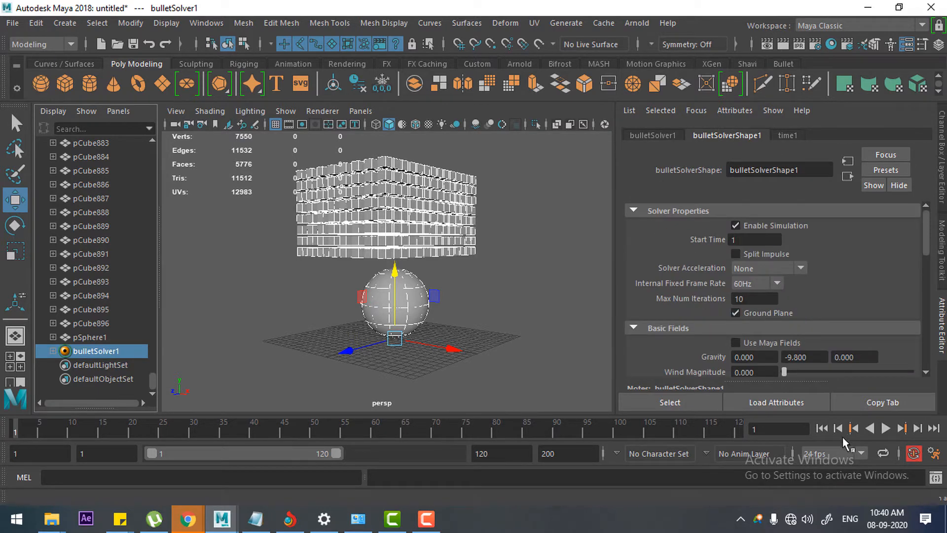
# Step: Play the simulation to check how the cubes land on the ground plane, and stop the playback
pyautogui.click(886, 428)
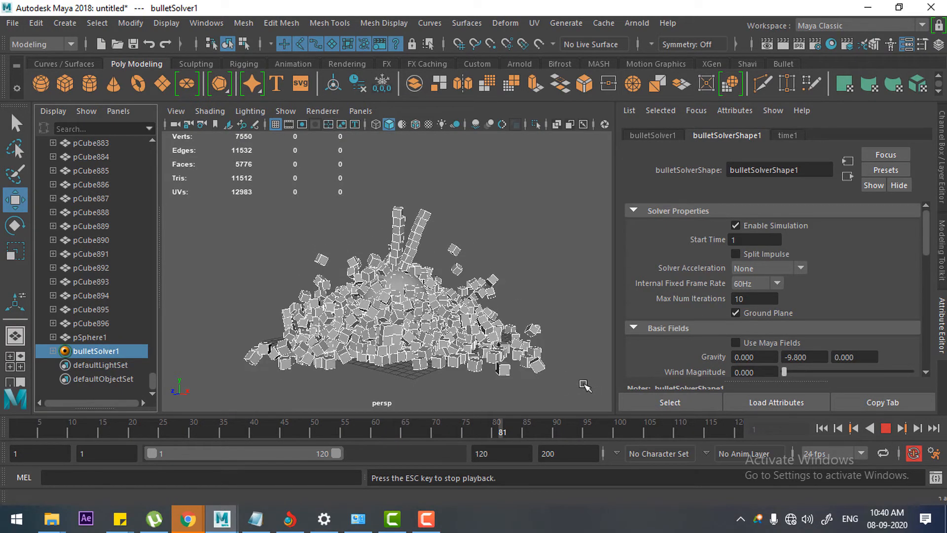
pyautogui.keyDown('alt'); pyautogui.moveTo(425, 348); pyautogui.dragTo(459, 358); pyautogui.keyUp('alt')
pyautogui.scroll(1, 459, 357)
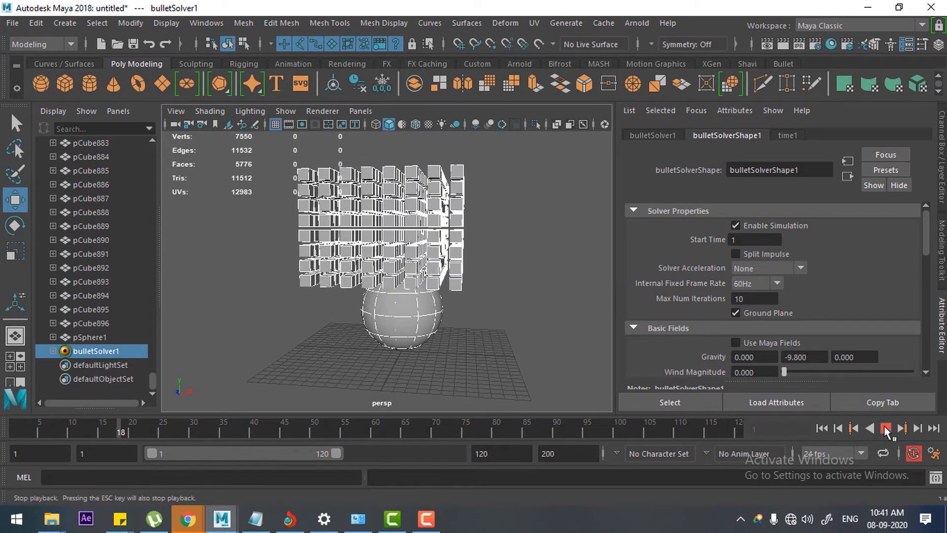
pyautogui.click(887, 429)
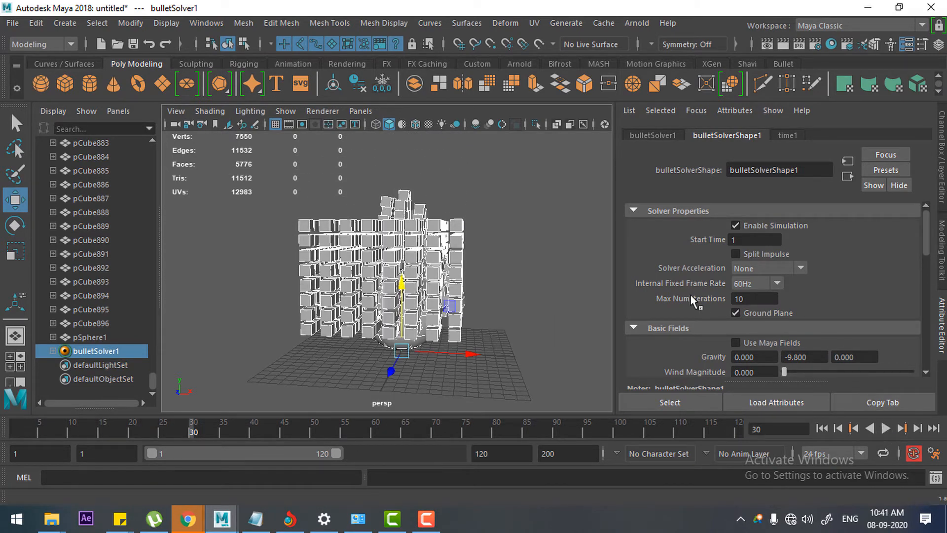
pyautogui.scroll(-4, 703, 294)
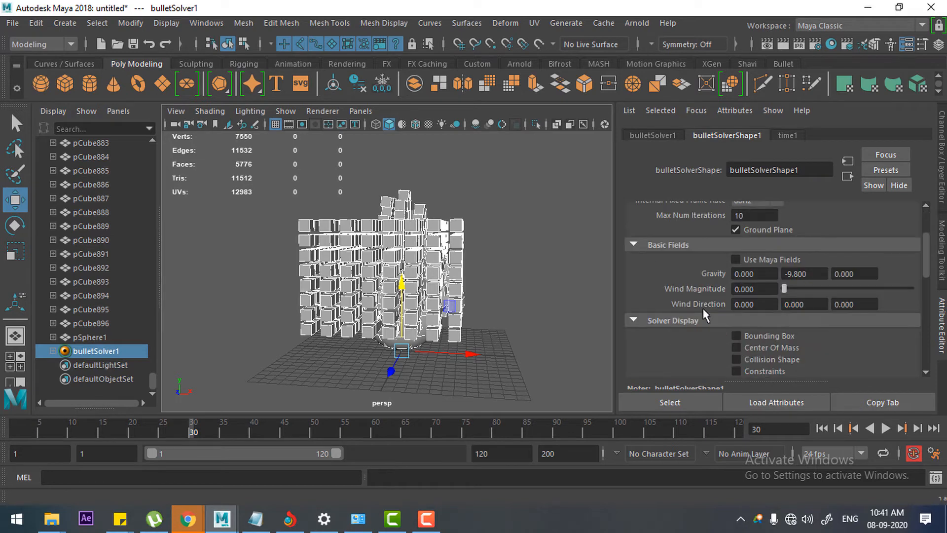
pyautogui.click(96, 337)
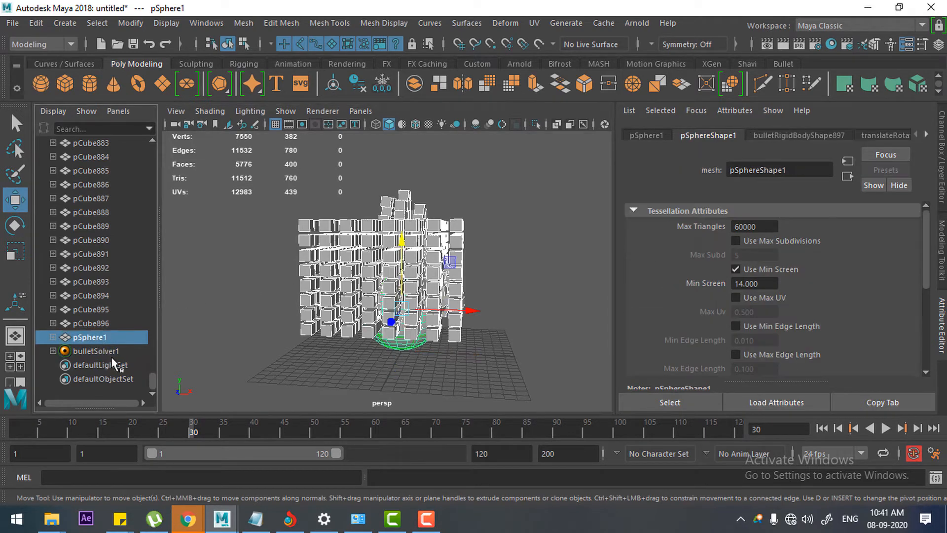
pyautogui.scroll(20, 106, 198)
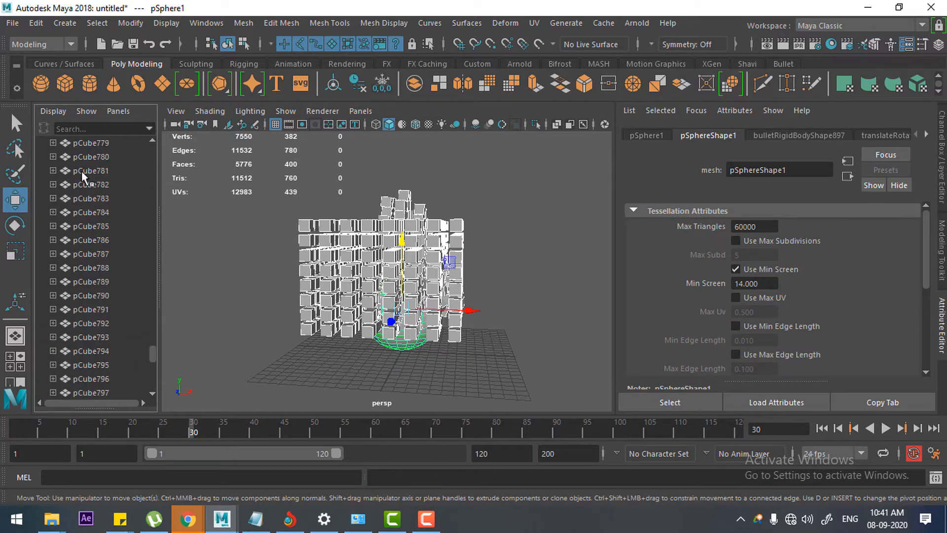
pyautogui.click(53, 111)
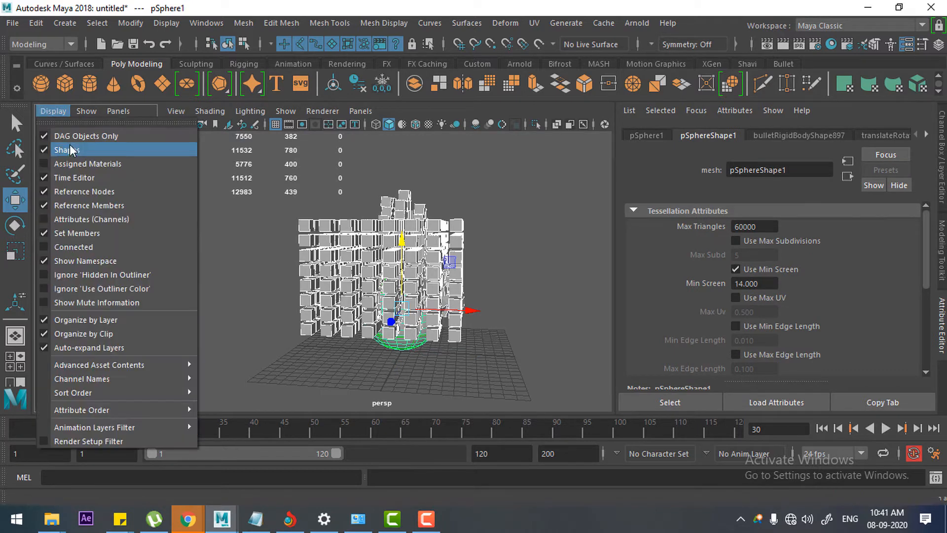
pyautogui.click(63, 148)
pyautogui.click(57, 117)
pyautogui.click(67, 148)
# Step: Expand pCube741 in the Outliner and open the Rigid Body Properties of its Bullet rigid body shape
pyautogui.click(53, 170)
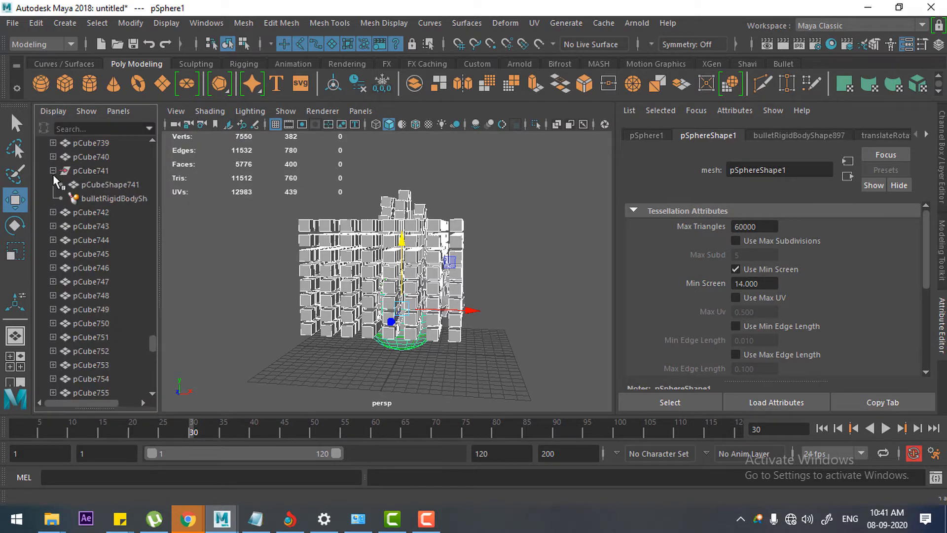
pyautogui.click(113, 198)
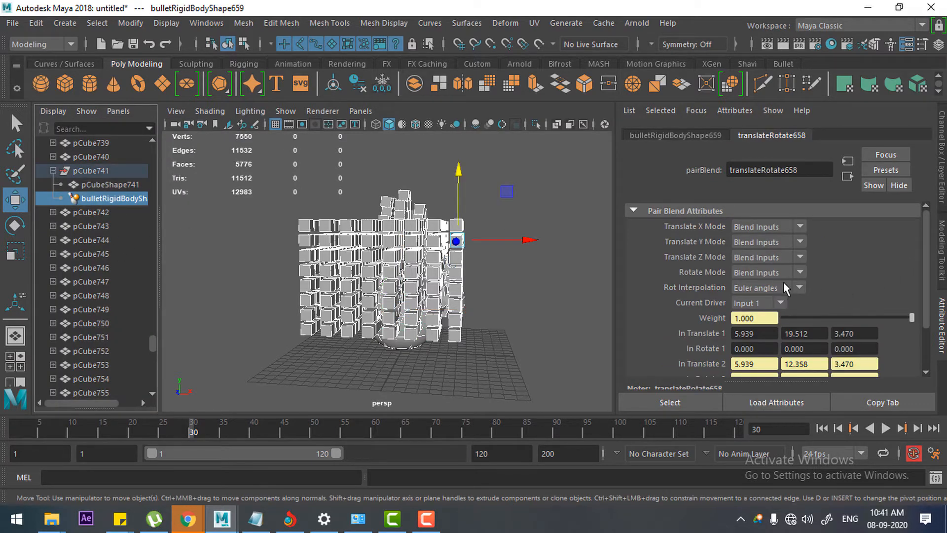
pyautogui.scroll(-3, 790, 249)
pyautogui.scroll(3, 724, 210)
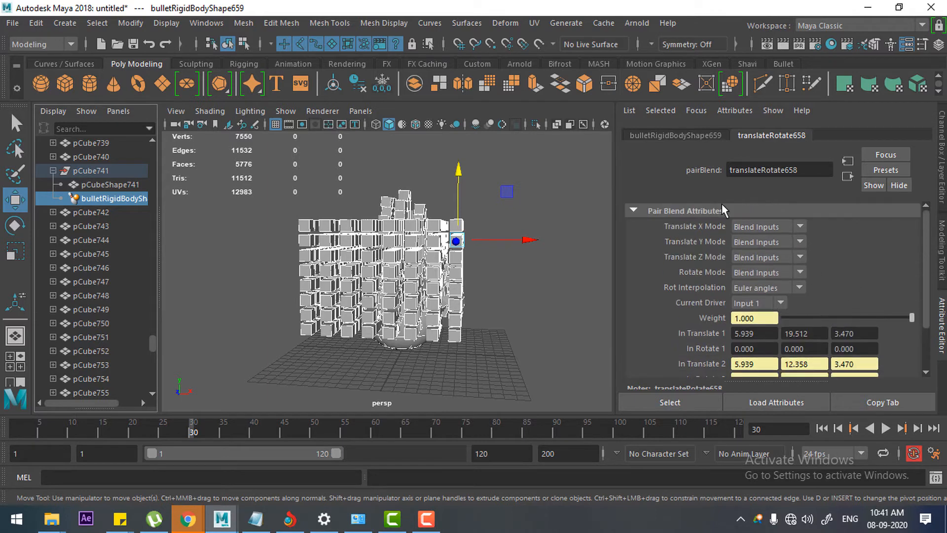
pyautogui.click(677, 138)
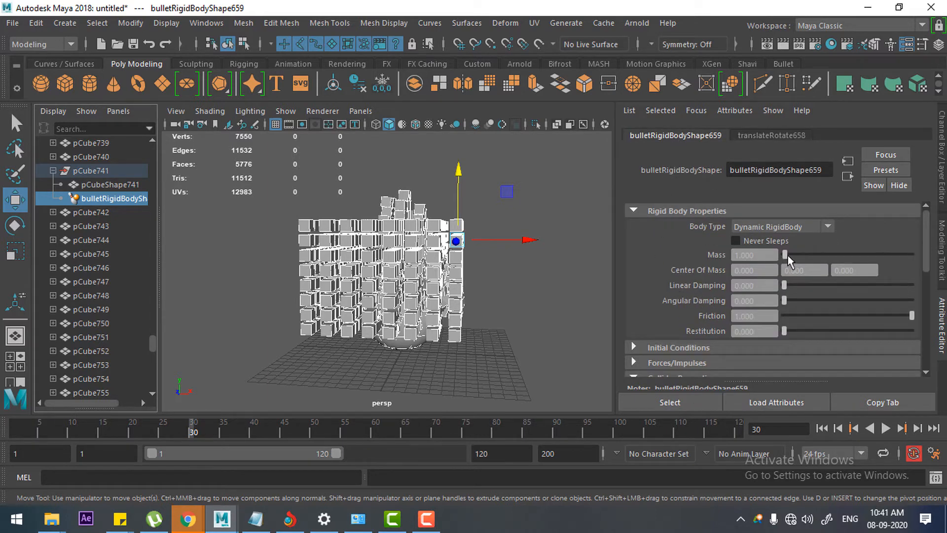
# Step: With the simulation playing, set the Mass of pCube741's rigid body to about 18.132 and its Friction to 0.5
pyautogui.click(886, 429)
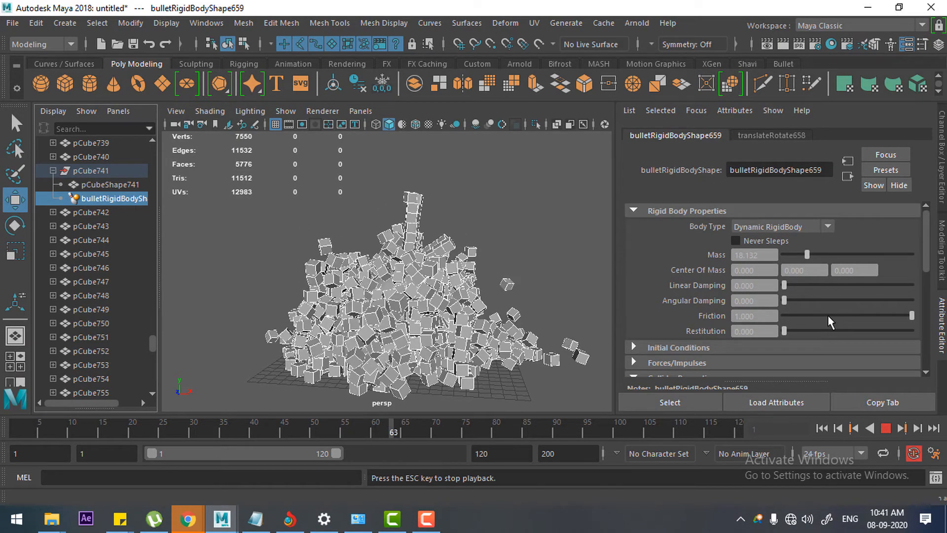
pyautogui.moveTo(825, 316); pyautogui.dragTo(798, 316)
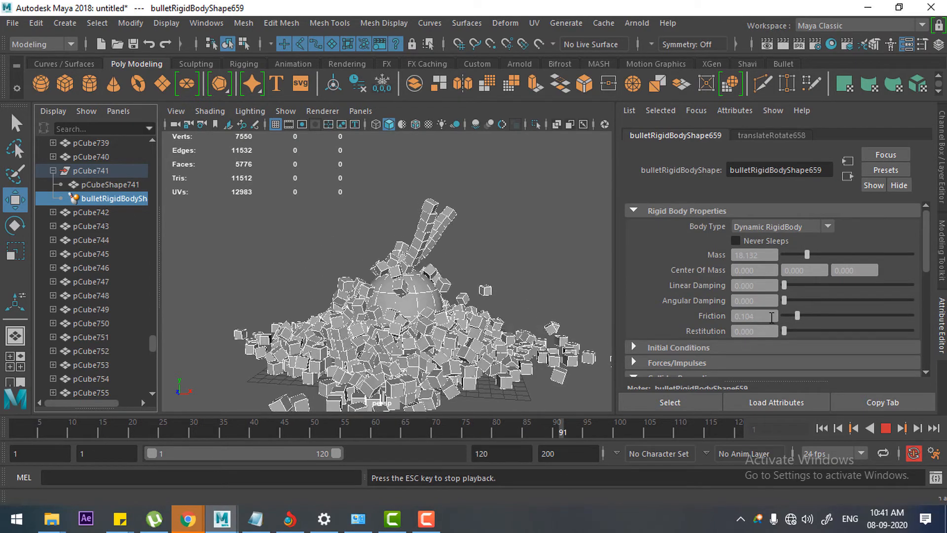
pyautogui.click(755, 316)
pyautogui.moveTo(756, 316); pyautogui.dragTo(669, 308)
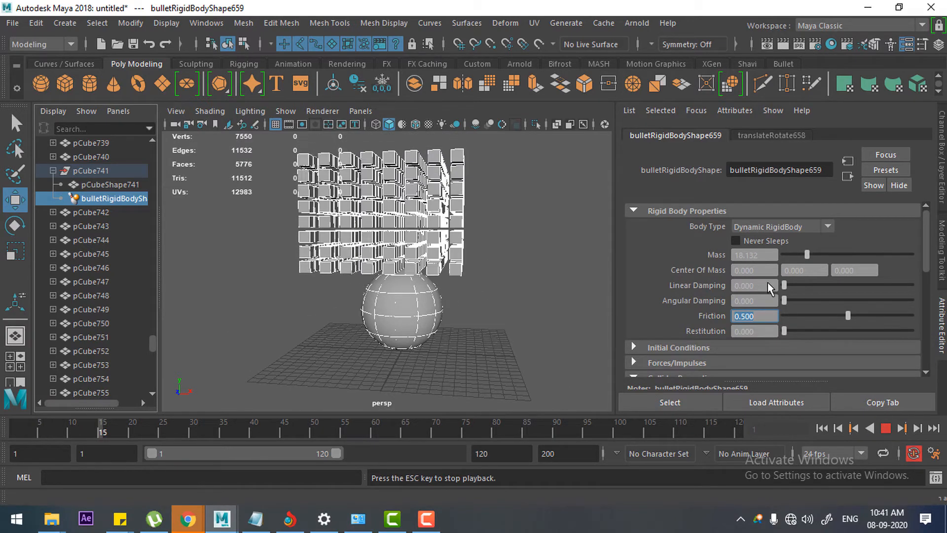
# Step: Set Linear Damping and Angular Damping to 0.1 and Restitution to 0.5 on pCube741's rigid body
pyautogui.moveTo(768, 284); pyautogui.dragTo(681, 282)
pyautogui.write('.1')
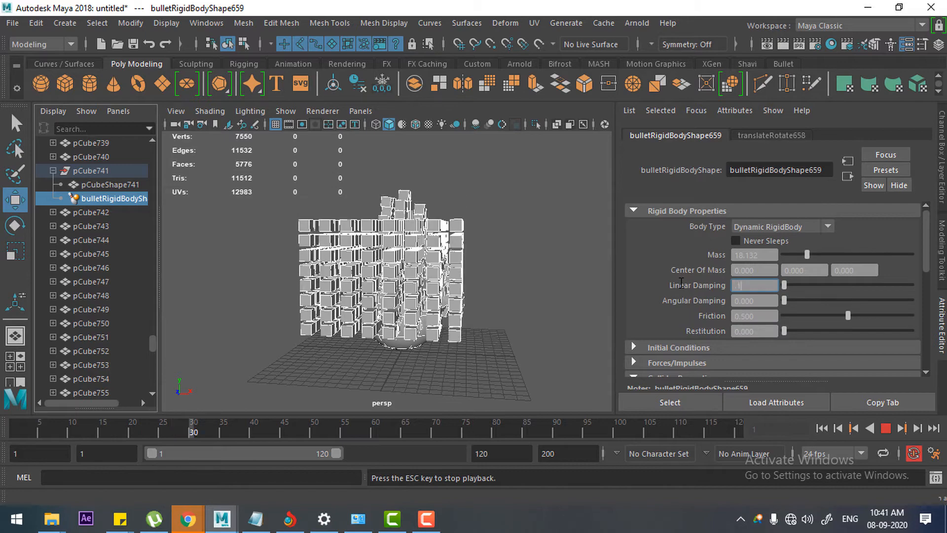
pyautogui.moveTo(742, 298); pyautogui.dragTo(637, 300)
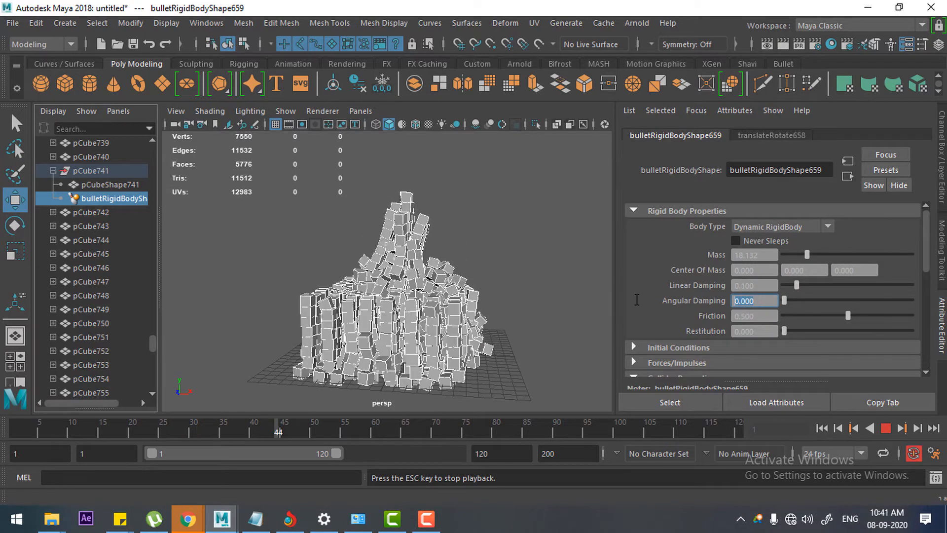
pyautogui.write('.1')
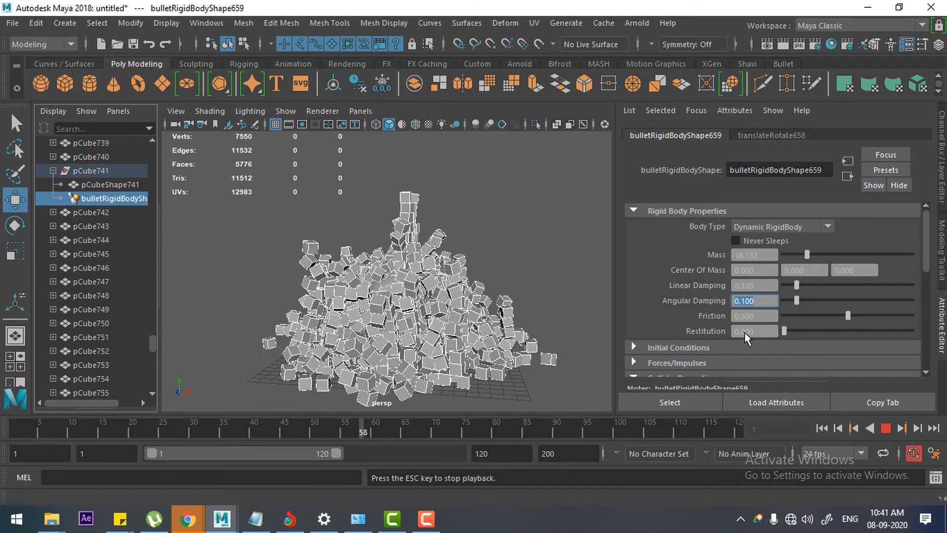
pyautogui.moveTo(745, 331); pyautogui.dragTo(702, 334)
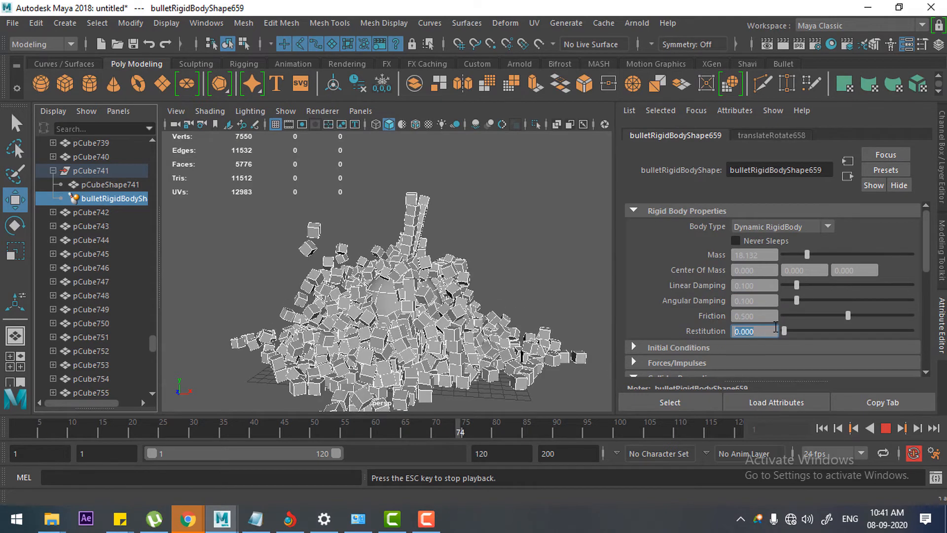
pyautogui.write('.5')
pyautogui.press('Return')
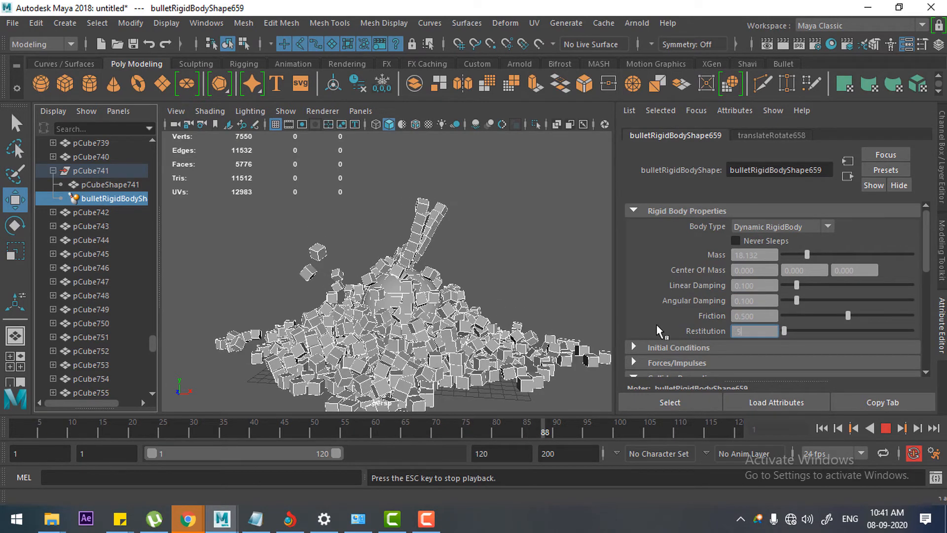
# Step: Replay the simulation from the start to check the cubes with the changed damping and restitution, and stop it
pyautogui.click(822, 428)
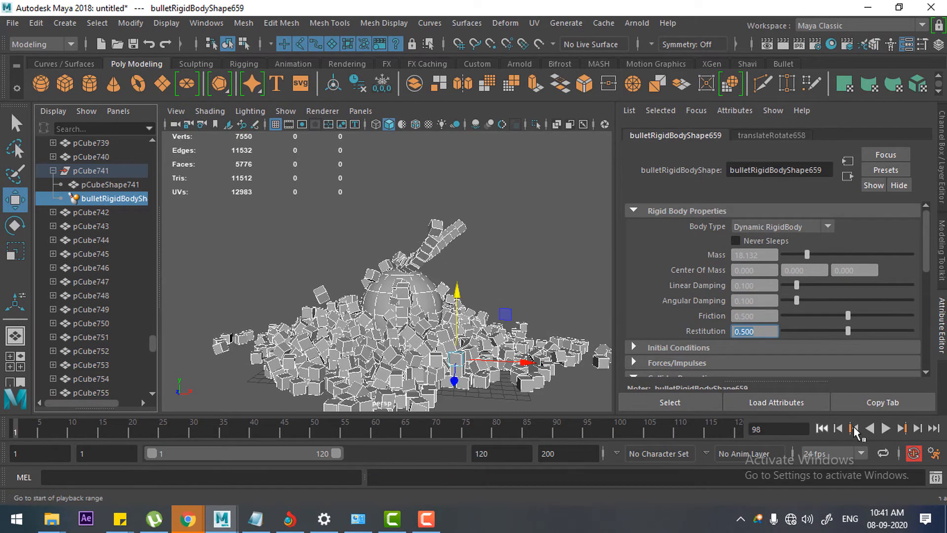
pyautogui.click(886, 428)
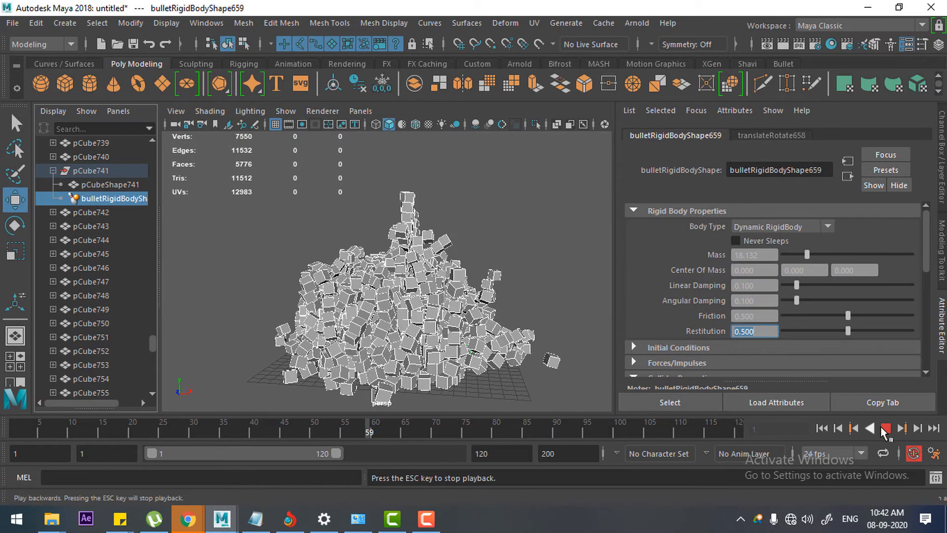
pyautogui.press('Escape')
# Step: Set the Mass of pCube741's rigid body to 1 and replay the simulation from the first frame
pyautogui.write('1')
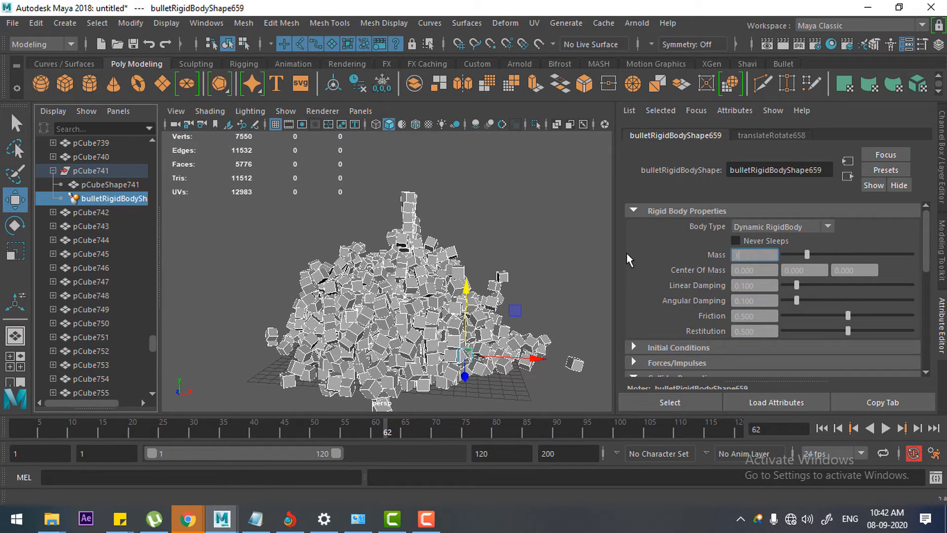
pyautogui.press('Return')
pyautogui.click(822, 429)
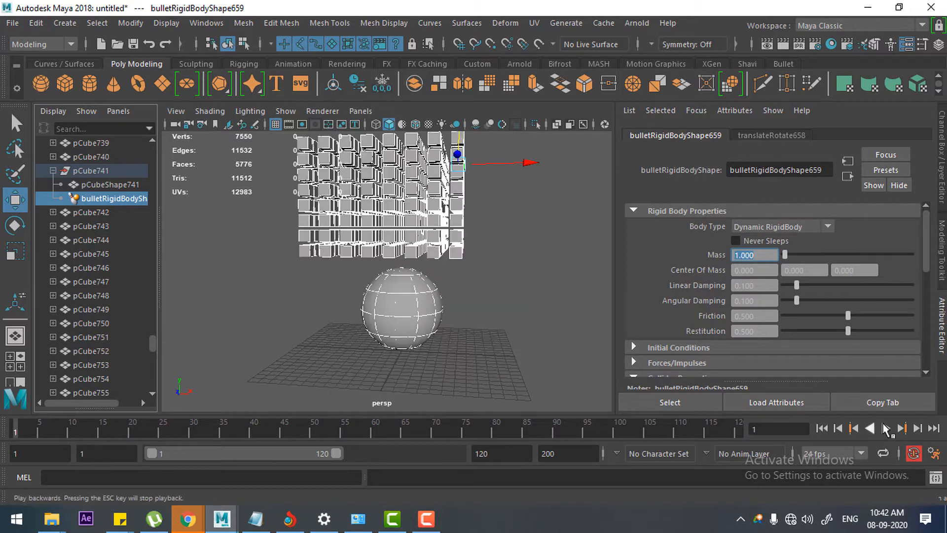
pyautogui.click(886, 430)
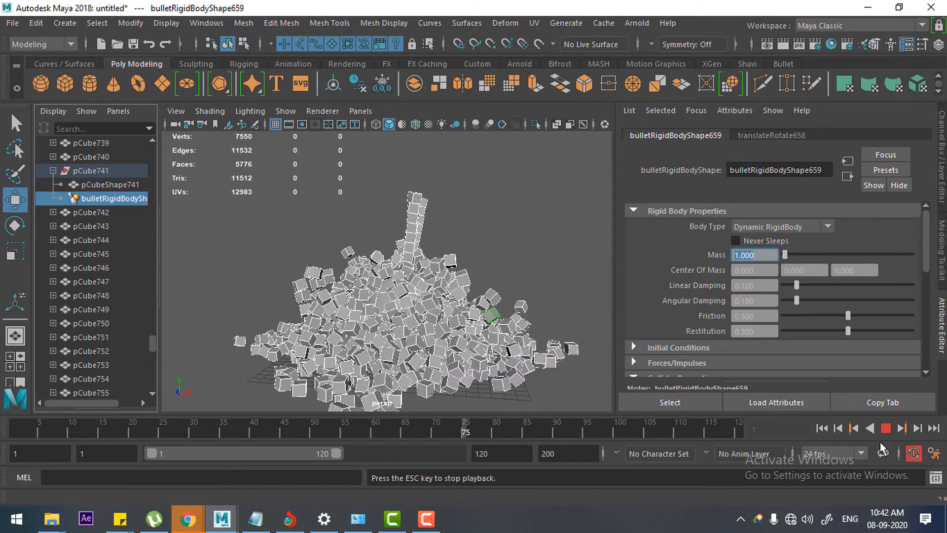
pyautogui.click(885, 429)
# Step: Select all objects from pCube1 through pSphere1 in the Outliner
pyautogui.scroll(10, 93, 207)
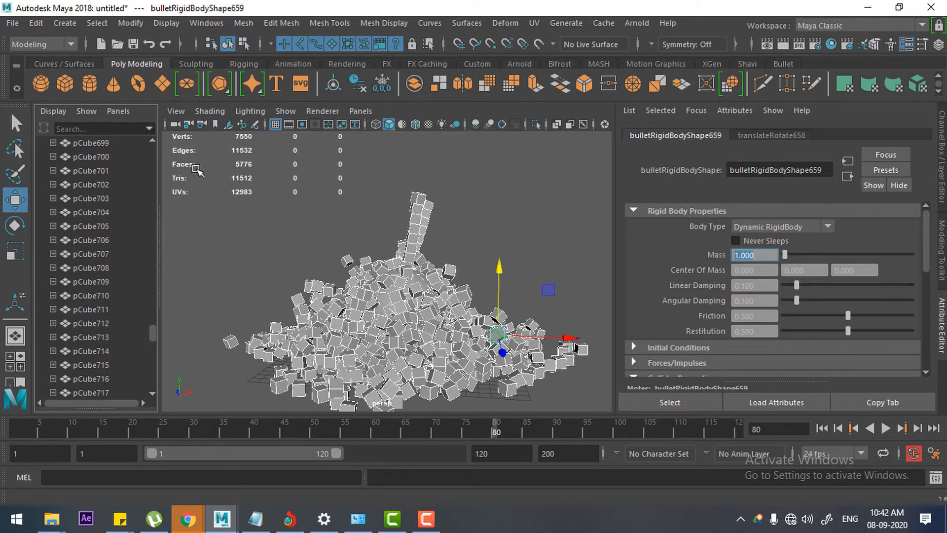
pyautogui.scroll(8, 93, 200)
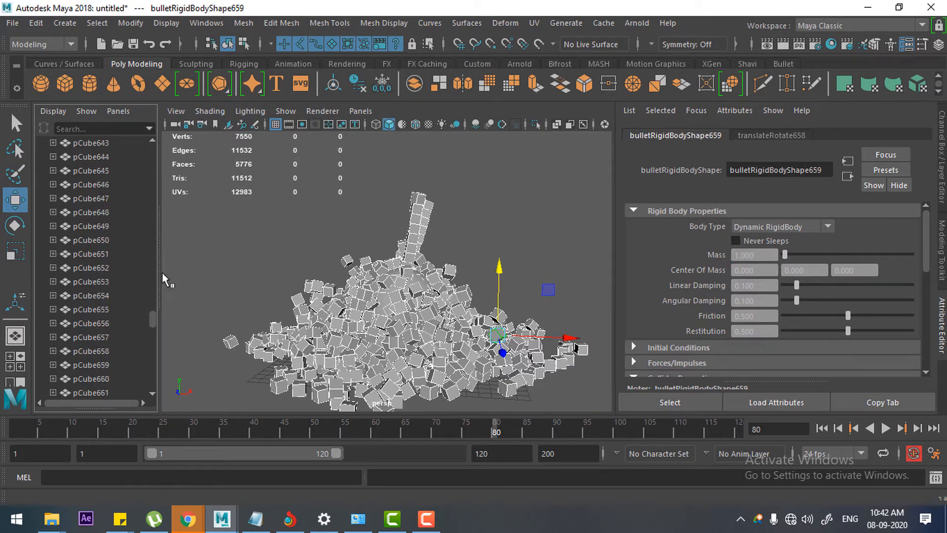
pyautogui.moveTo(162, 272); pyautogui.dragTo(164, 143)
pyautogui.click(89, 198)
pyautogui.scroll(-20, 116, 328)
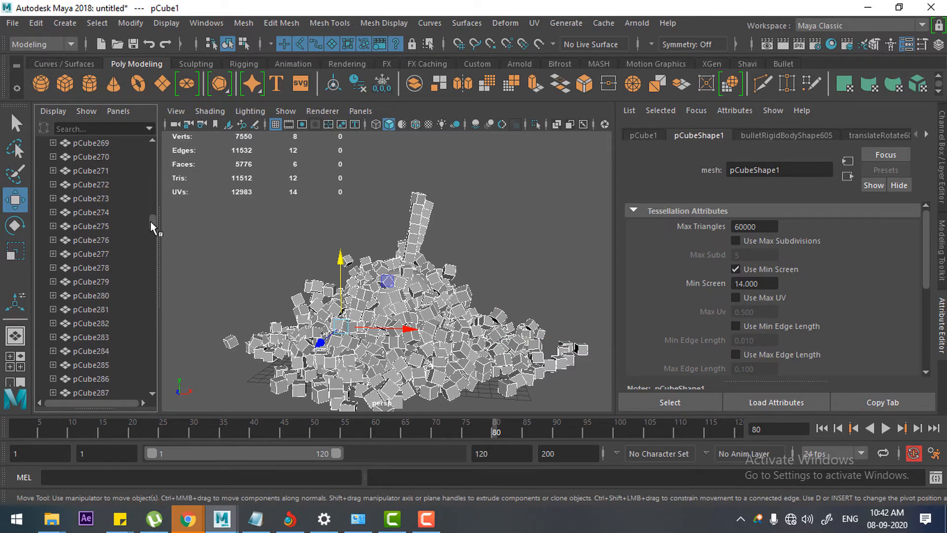
pyautogui.moveTo(150, 221); pyautogui.dragTo(133, 381)
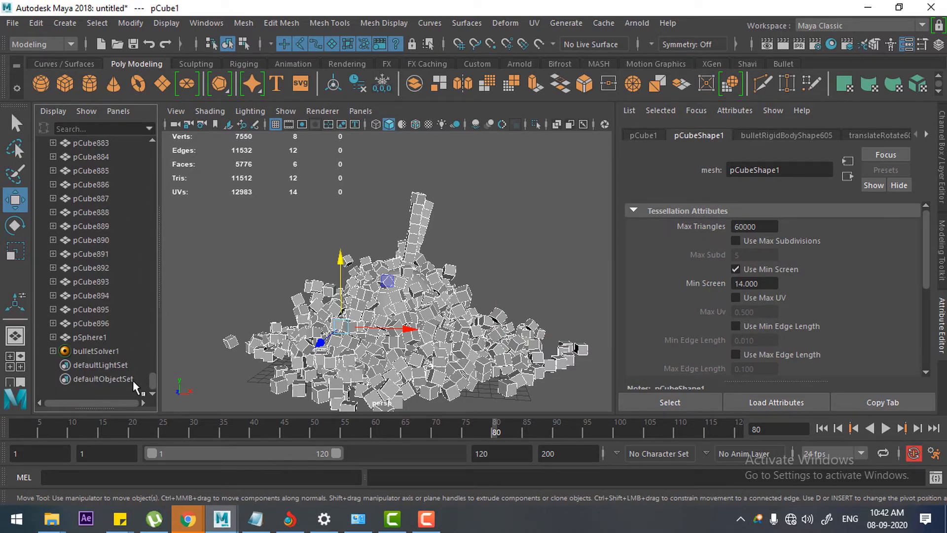
pyautogui.keyDown('shift'); pyautogui.click(91, 337); pyautogui.keyUp('shift')
# Step: In the selected objects' Bullet rigid body properties, set Linear and Angular Damping to 0.1 and Friction and Restitution to 0.5
pyautogui.click(664, 137)
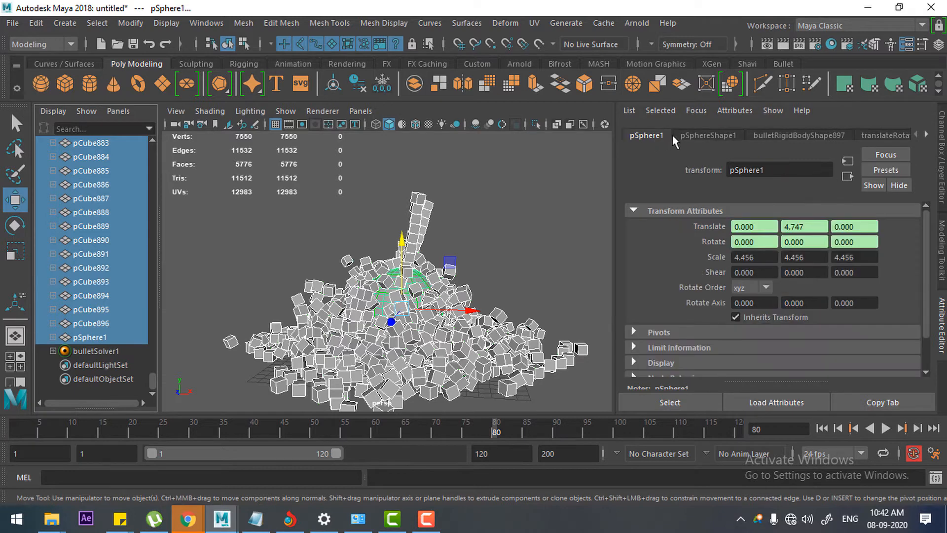
pyautogui.click(718, 135)
pyautogui.click(791, 137)
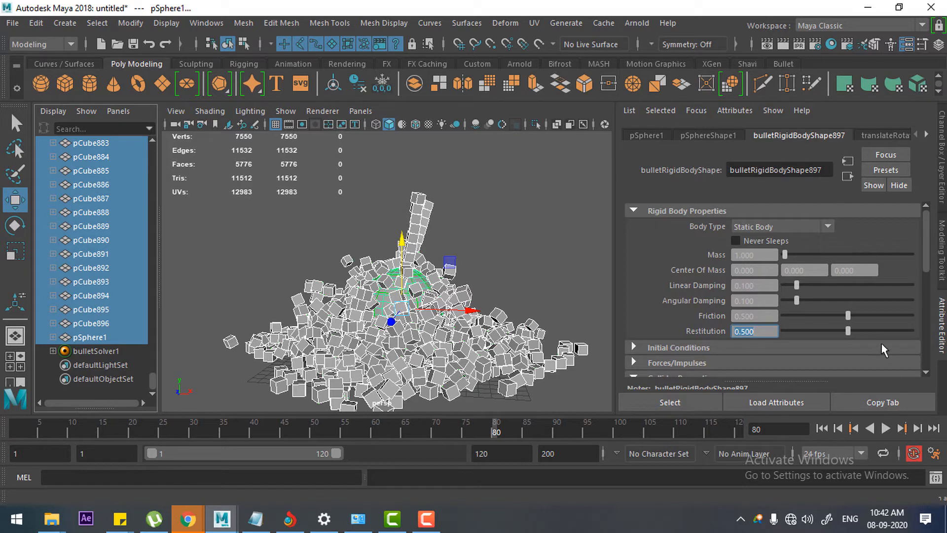
# Step: Play the simulation, examine the falling cubes from other angles, and return to the first frame
pyautogui.click(885, 428)
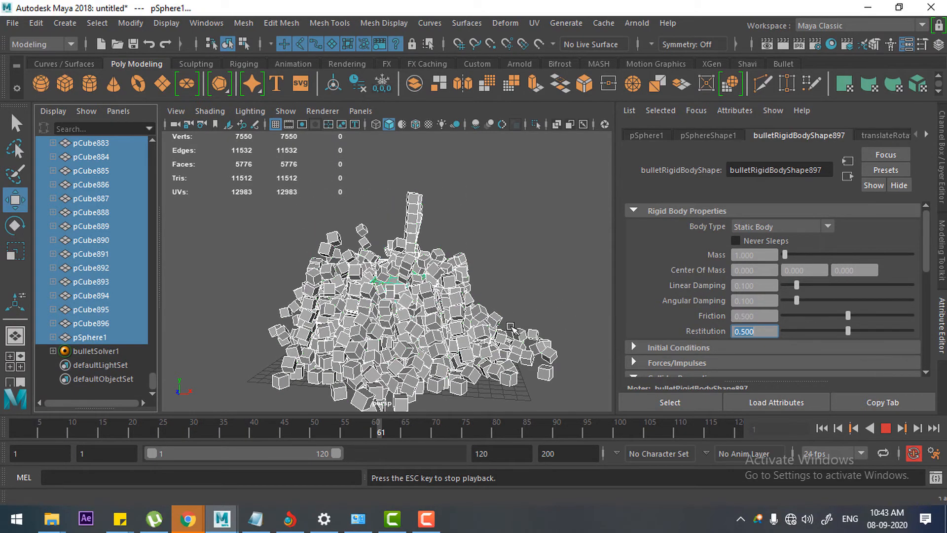
pyautogui.scroll(3, 488, 332)
pyautogui.scroll(-3, 489, 332)
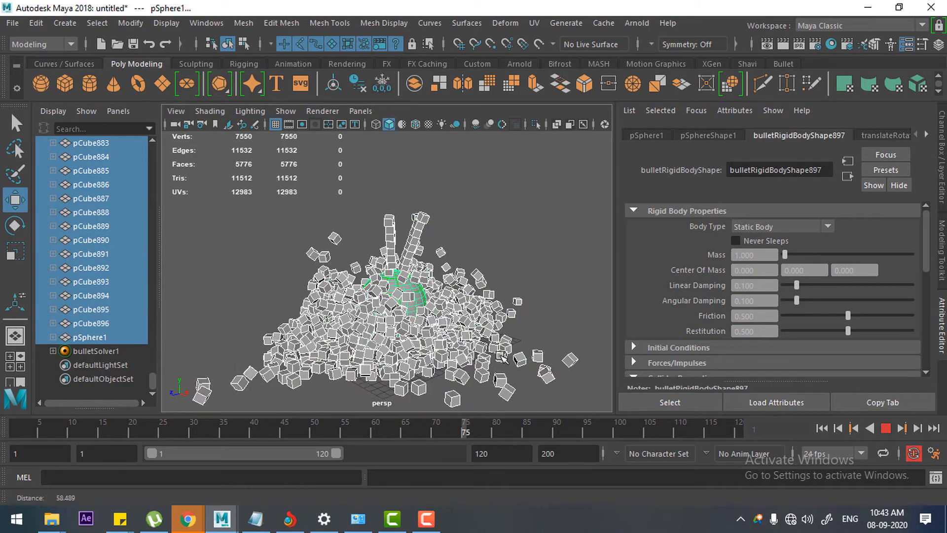
pyautogui.keyDown('alt'); pyautogui.moveTo(489, 331); pyautogui.dragTo(547, 354); pyautogui.keyUp('alt')
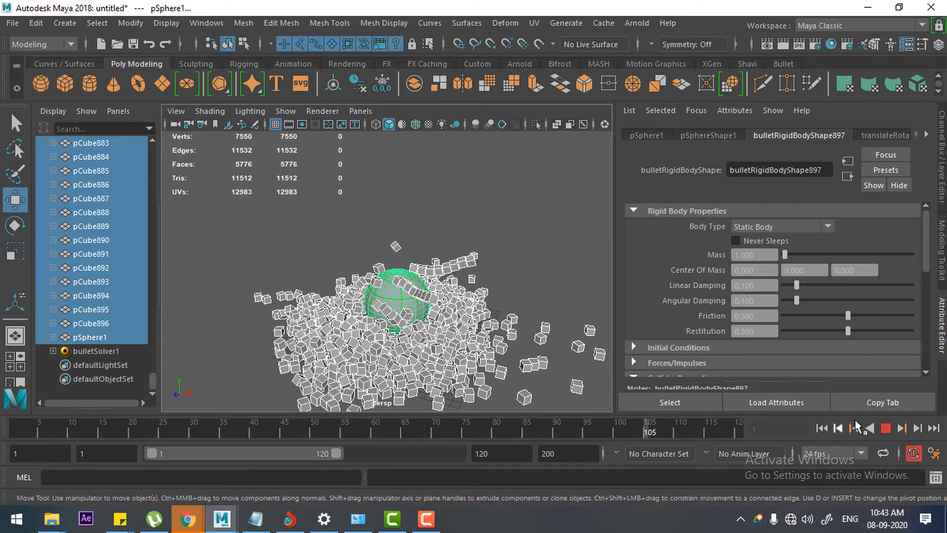
pyautogui.click(886, 429)
pyautogui.click(822, 429)
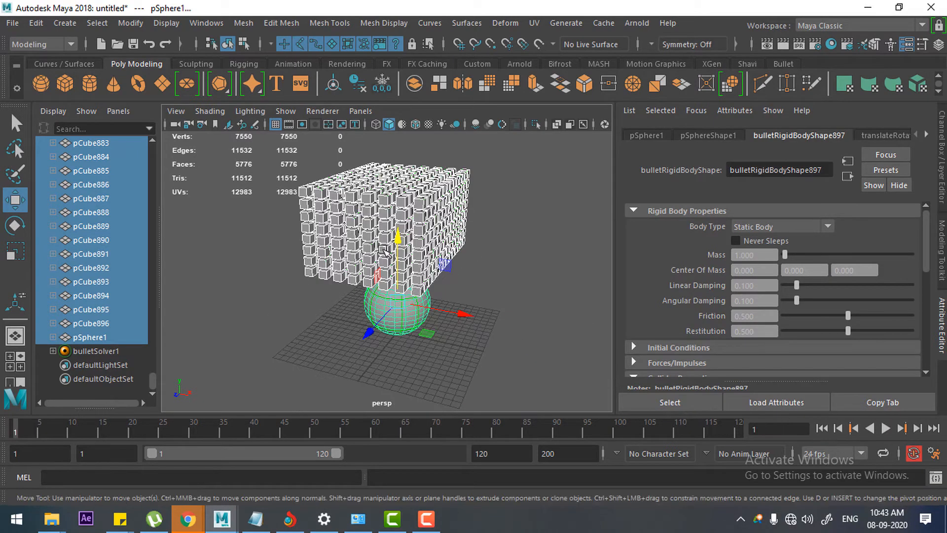
# Step: Create a polygon sphere beside the grid at about X 14.3 and duplicate it upward about 2 units apart into a column of six
pyautogui.click(41, 84)
pyautogui.moveTo(446, 343); pyautogui.dragTo(564, 339)
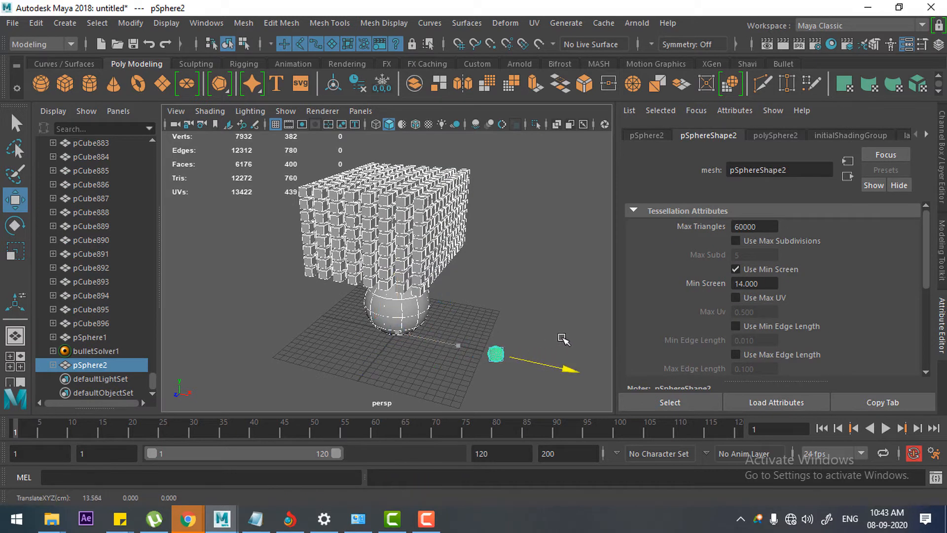
pyautogui.hotkey('ctrl', 'd')
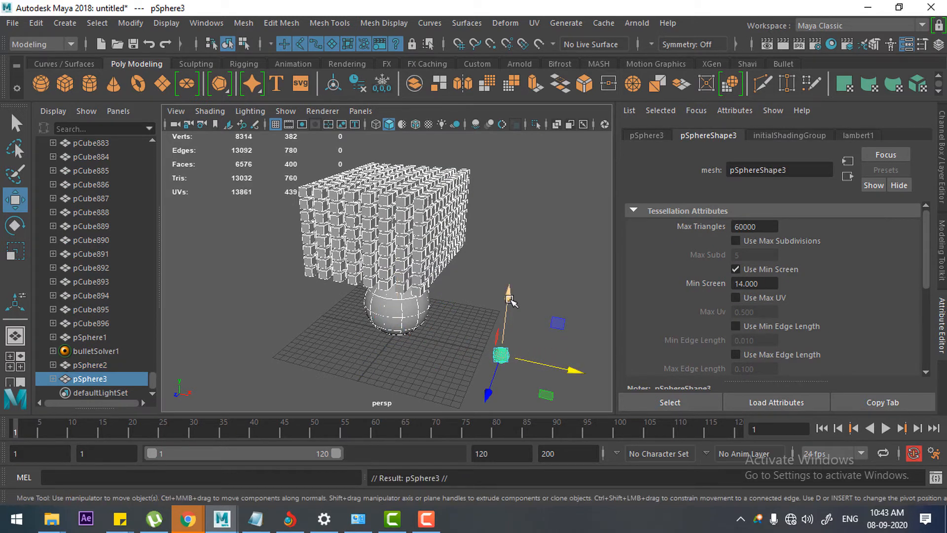
pyautogui.moveTo(509, 296); pyautogui.dragTo(508, 279)
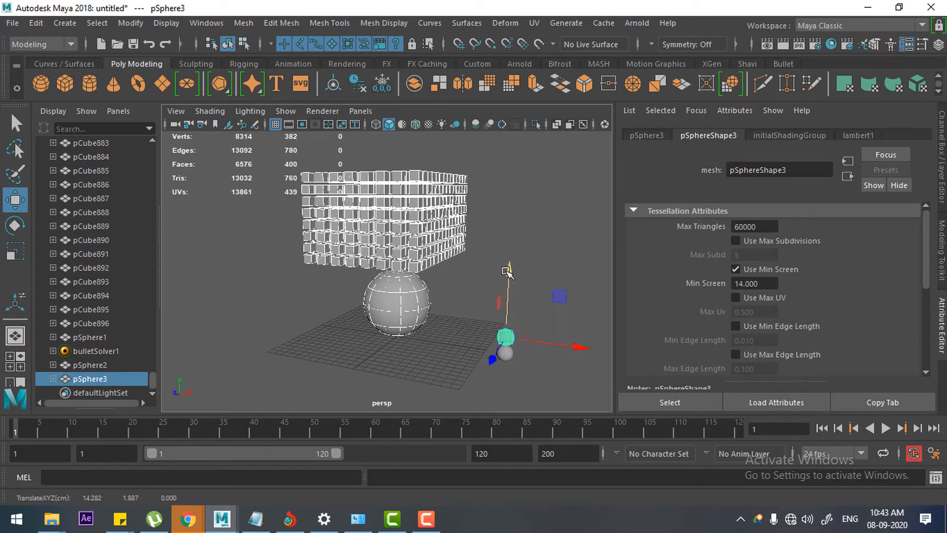
pyautogui.hotkey('shift', 'd')
pyautogui.hotkey('shift', 'd')
pyautogui.hotkey('shift', 'd')
pyautogui.hotkey('shift', 'd')
# Step: Select all six stacked spheres and switch to the FX menu set
pyautogui.keyDown('alt'); pyautogui.moveTo(504, 315); pyautogui.dragTo(511, 353); pyautogui.keyUp('alt')
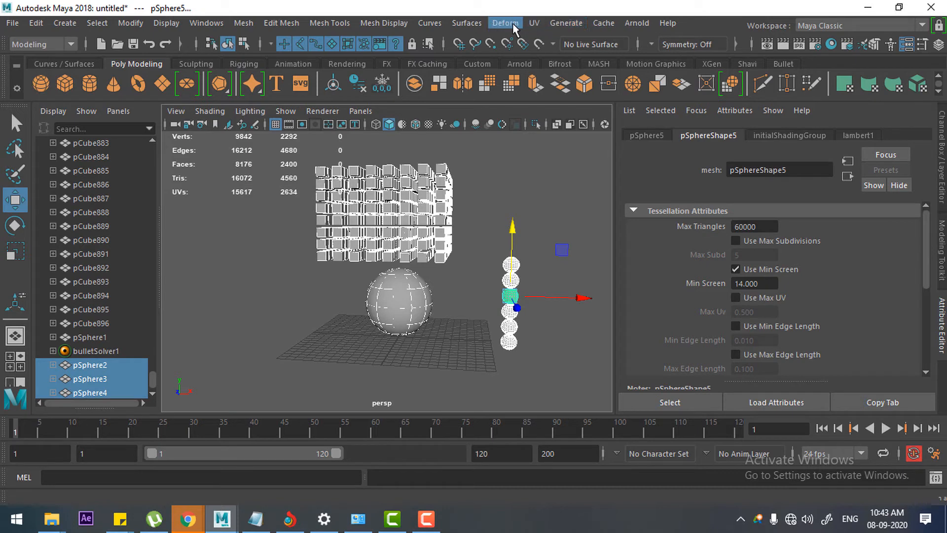
pyautogui.click(44, 45)
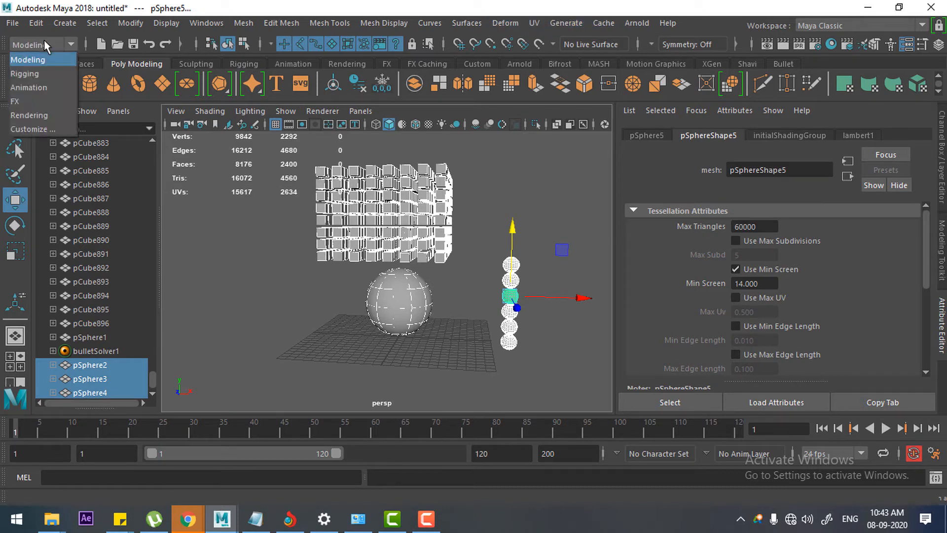
pyautogui.click(30, 100)
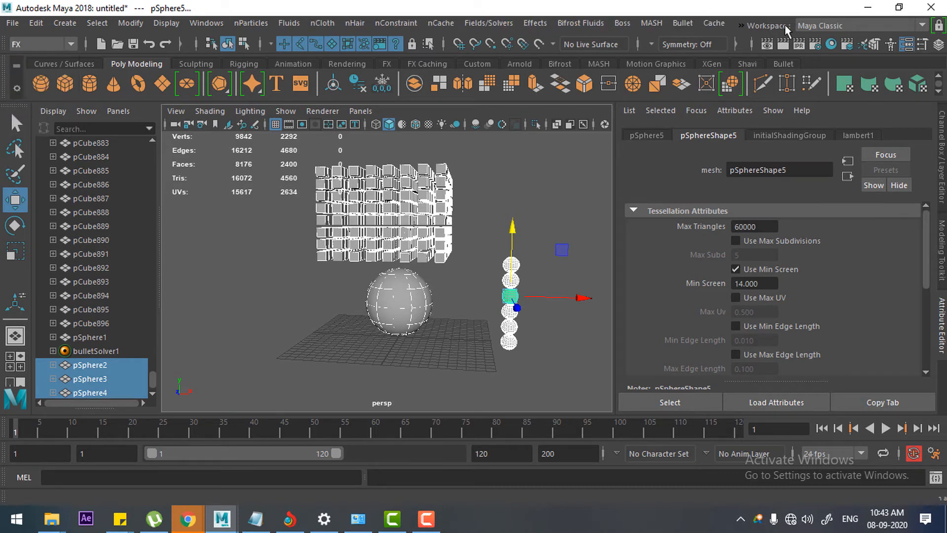
# Step: Try making the six selected spheres passive Bullet rigid bodies, test them in playback, and undo their creation
pyautogui.click(683, 22)
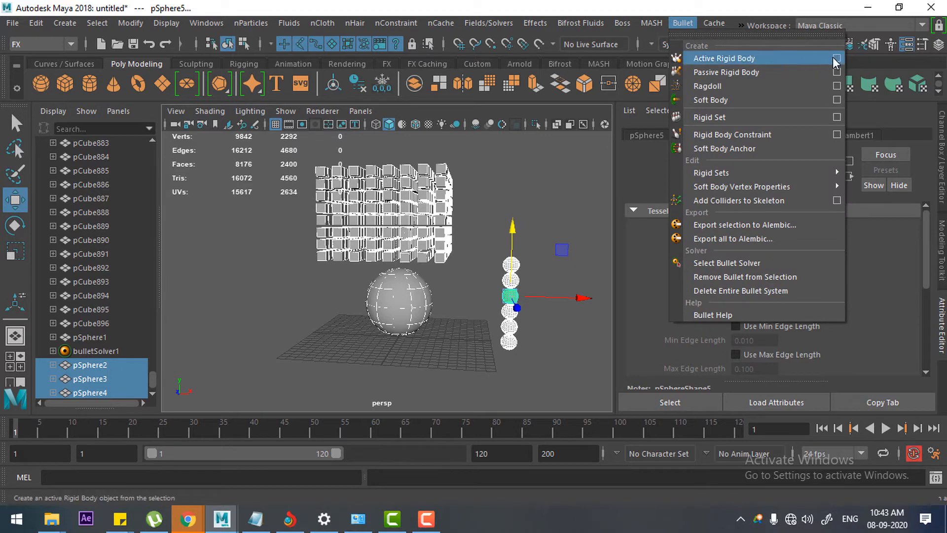
pyautogui.click(767, 73)
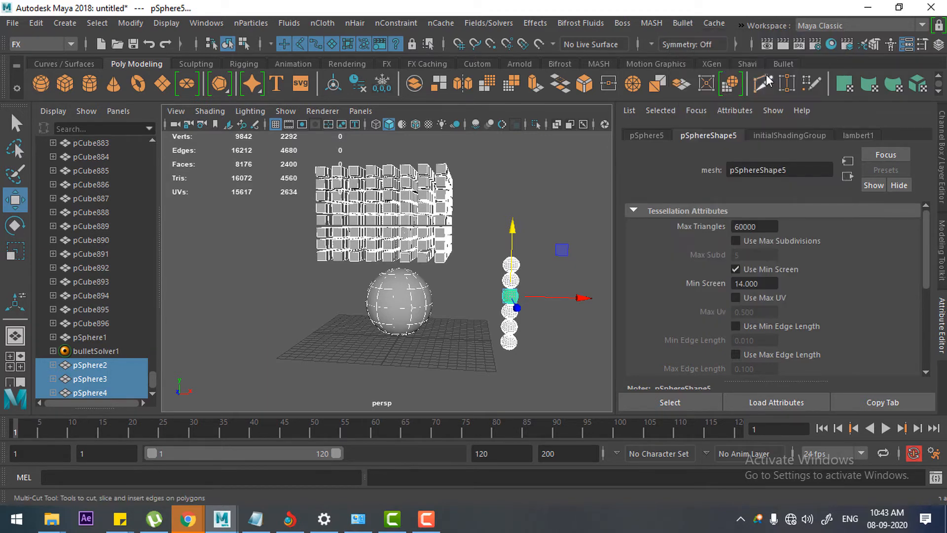
pyautogui.click(886, 428)
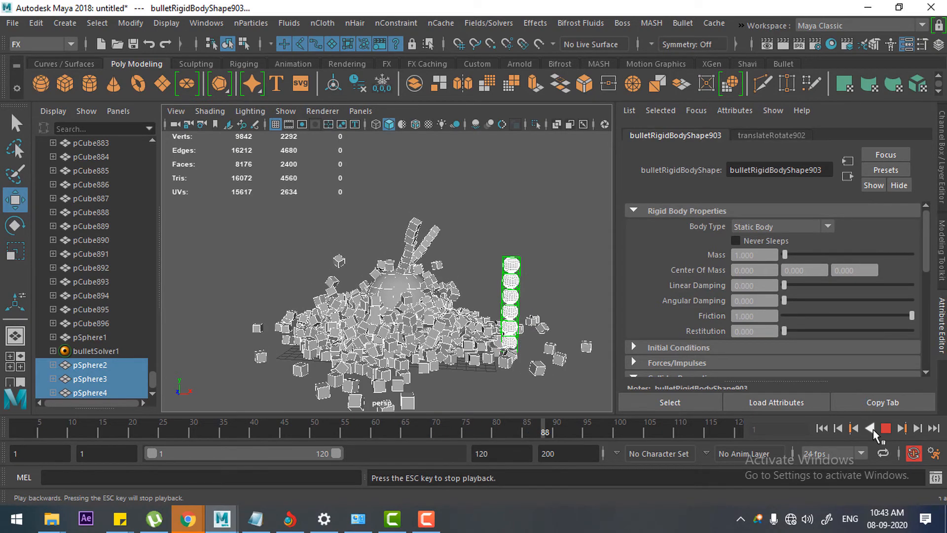
pyautogui.keyDown('alt'); pyautogui.moveTo(505, 306); pyautogui.dragTo(517, 356); pyautogui.keyUp('alt')
pyautogui.click(886, 429)
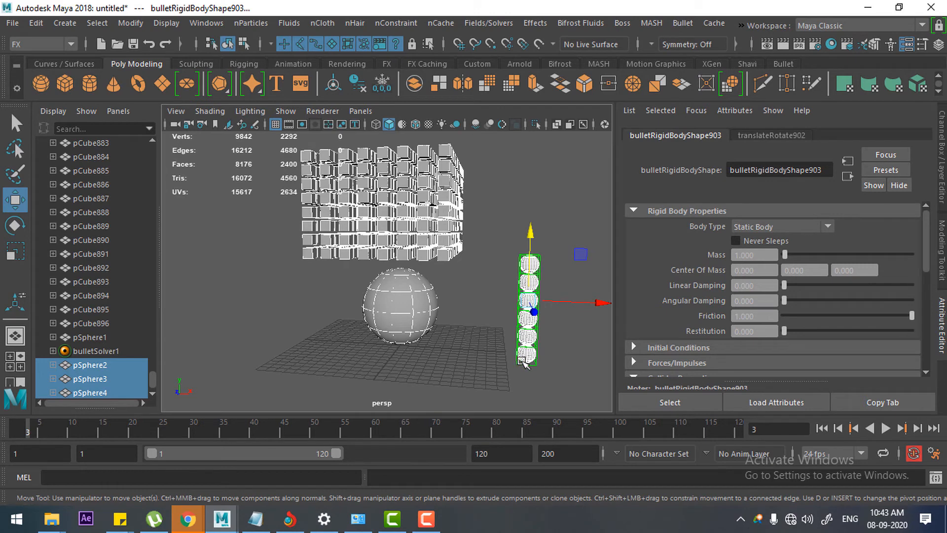
pyautogui.hotkey('ctrl', 'z')
pyautogui.hotkey('ctrl', 'z')
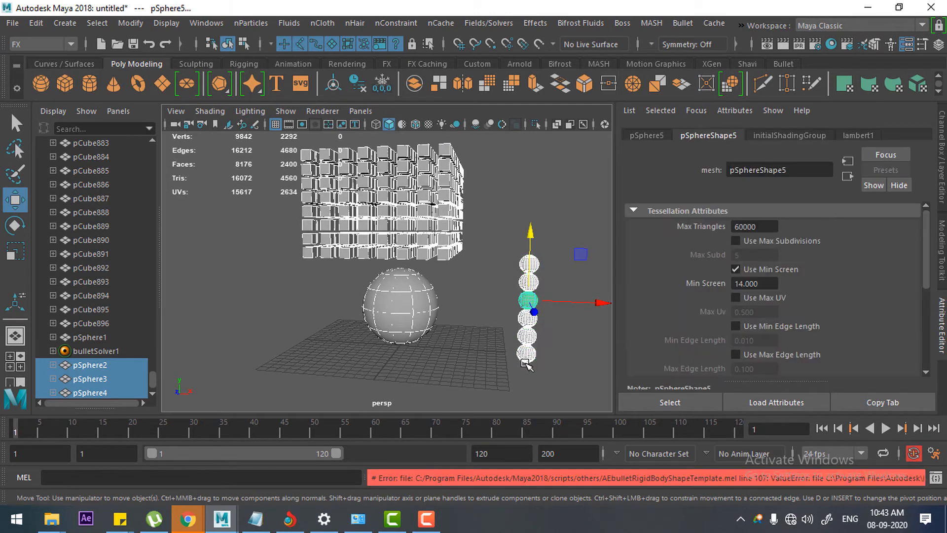
# Step: Make the six spheres active Bullet rigid bodies with the Sphere collider shape type and play the simulation
pyautogui.click(687, 26)
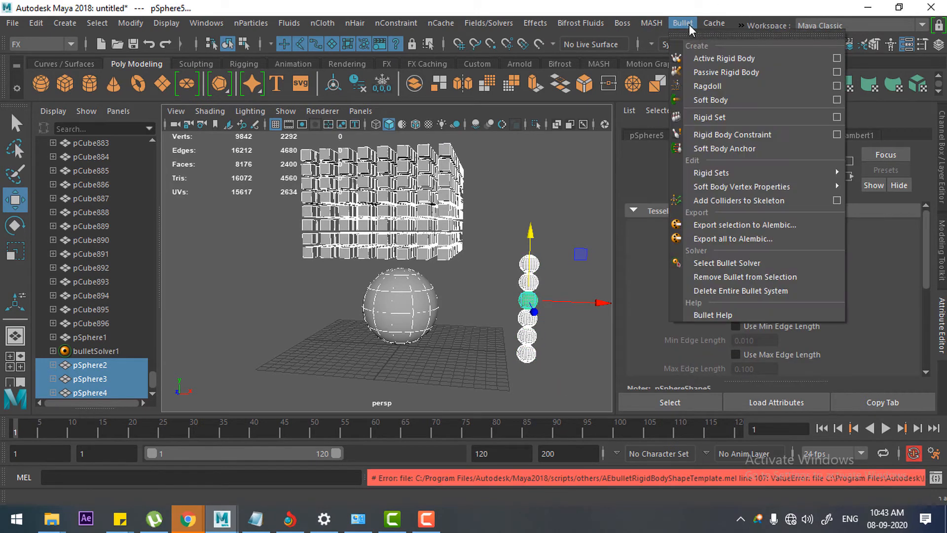
pyautogui.click(841, 59)
pyautogui.click(728, 101)
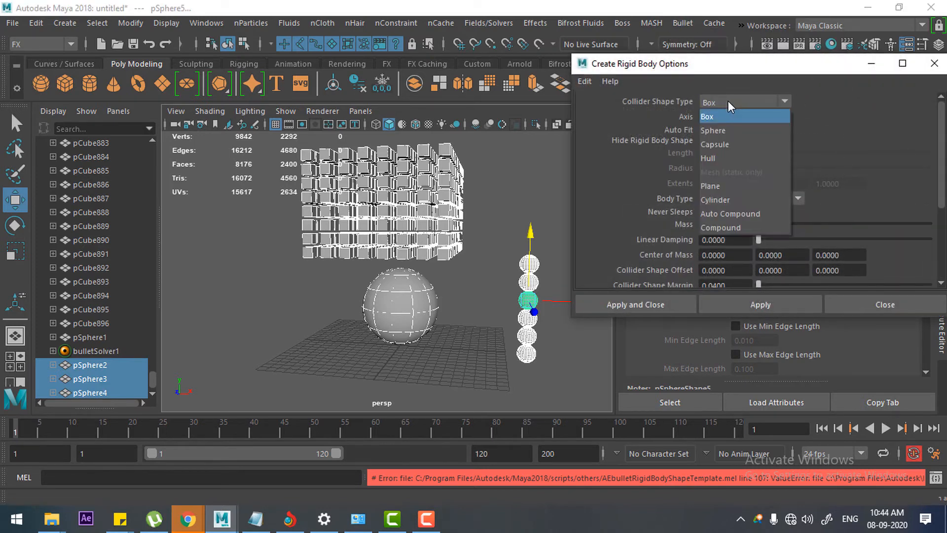
pyautogui.click(730, 130)
pyautogui.click(641, 304)
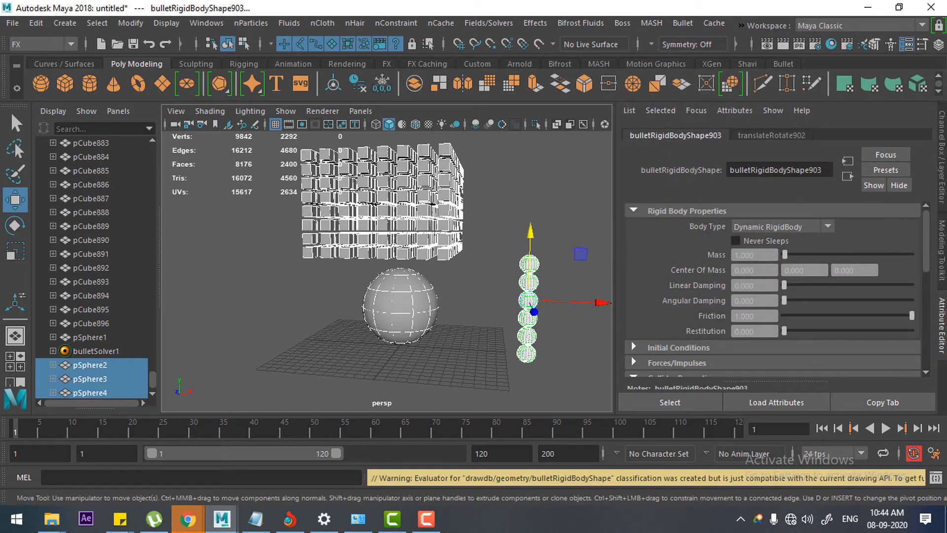
pyautogui.click(887, 428)
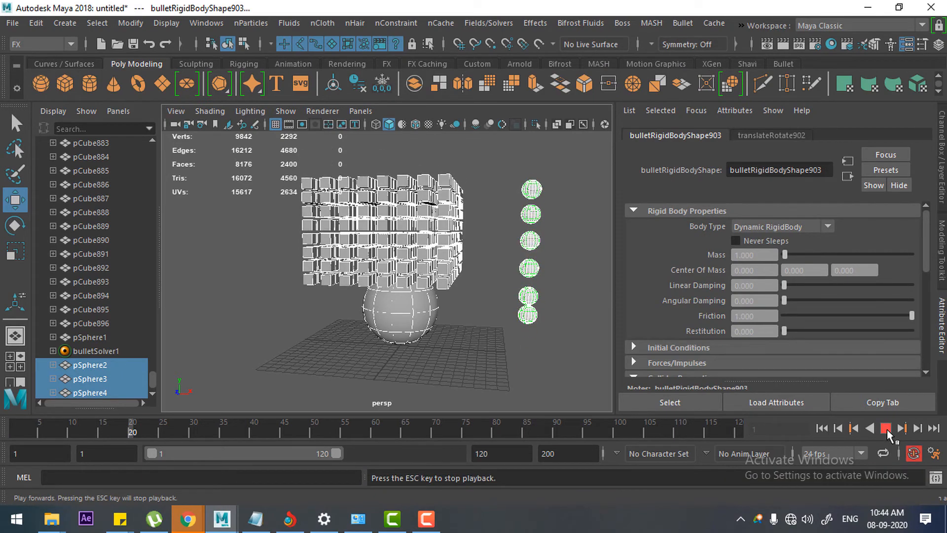
# Step: Stop playback, rewind to the first frame and examine the top small sphere's rigid body Initial Conditions
pyautogui.click(884, 428)
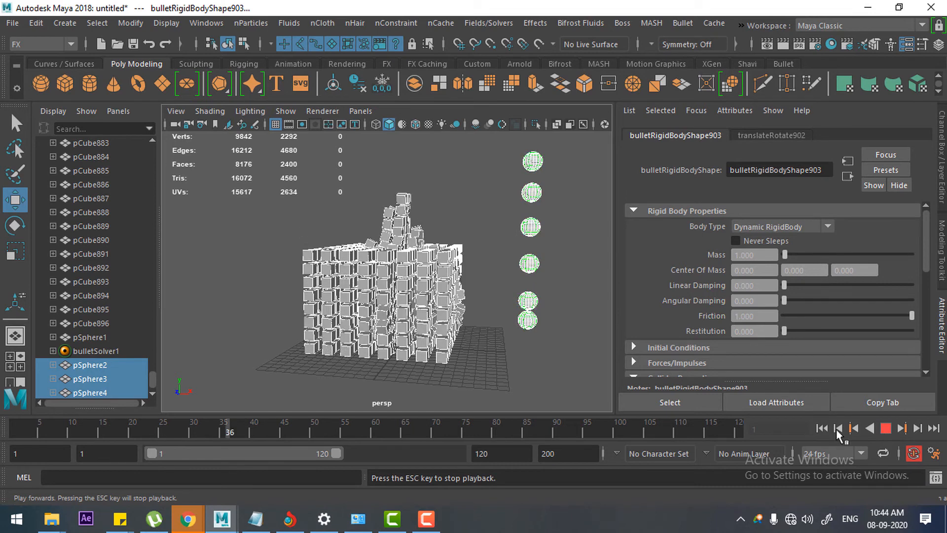
pyautogui.click(822, 428)
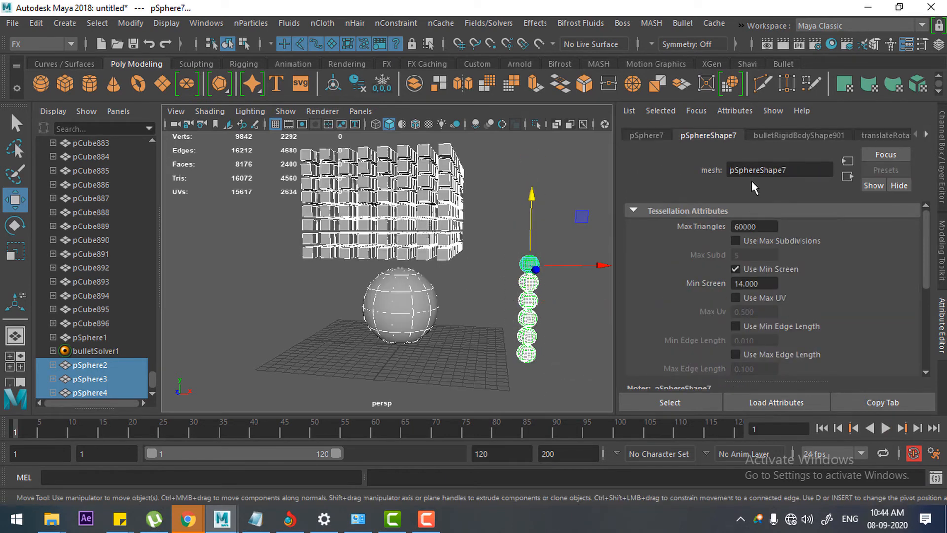
pyautogui.click(788, 136)
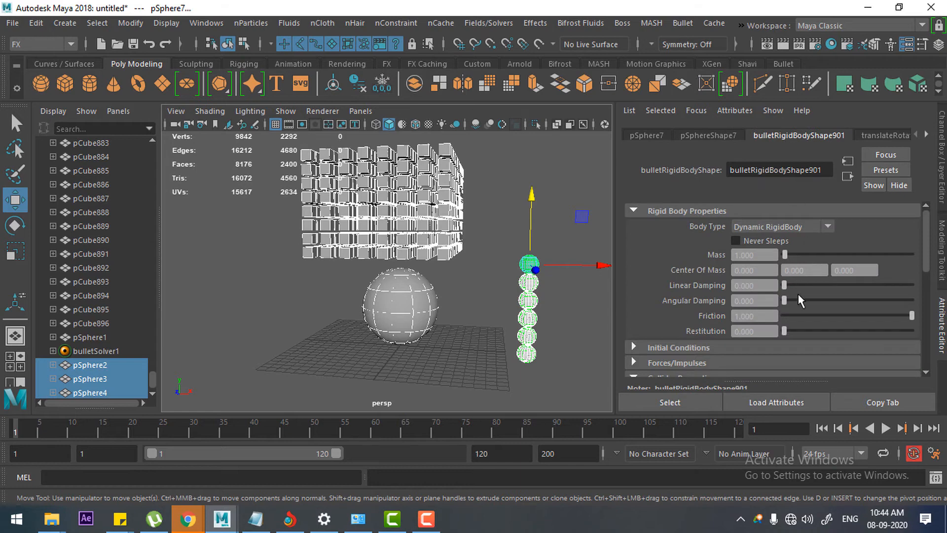
pyautogui.click(715, 348)
pyautogui.scroll(-2, 825, 303)
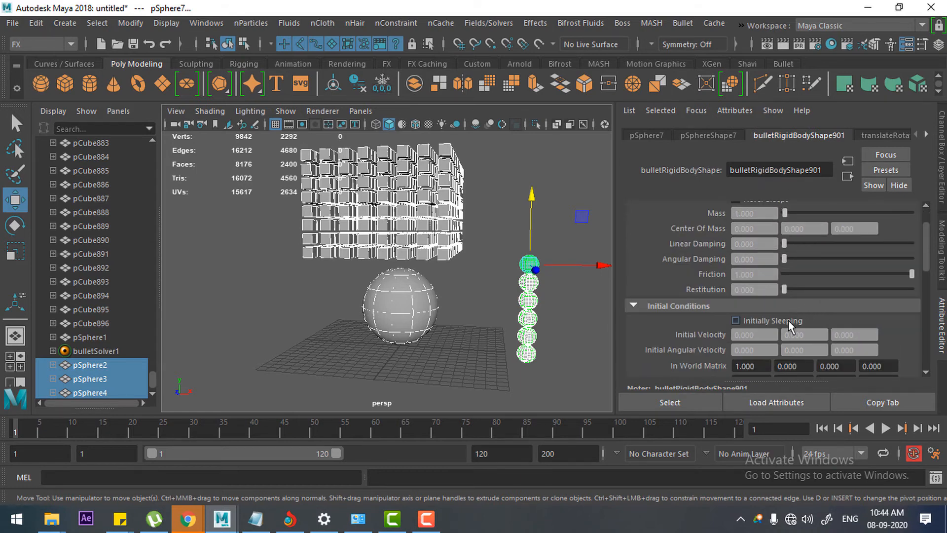
# Step: Play the simulation to check how the sphere column behaves, and return to the first frame
pyautogui.click(886, 428)
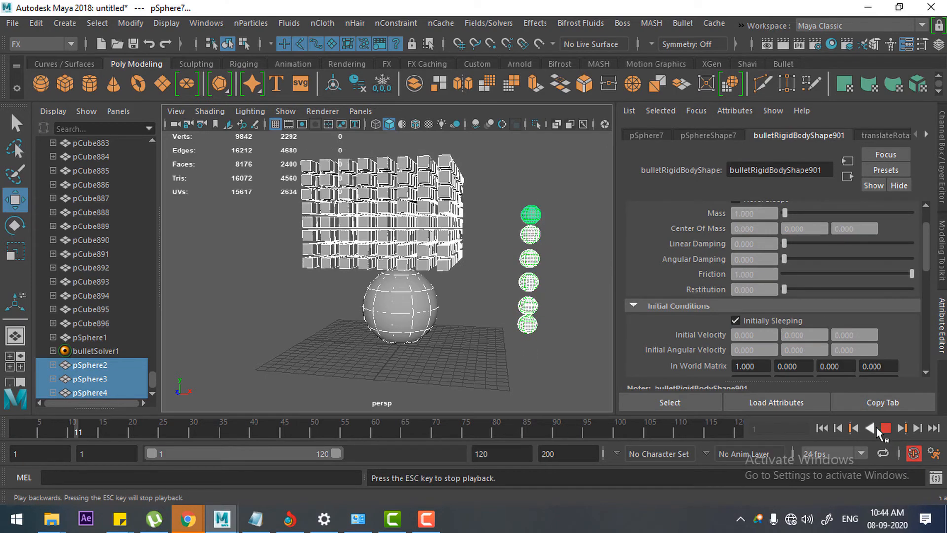
pyautogui.click(877, 429)
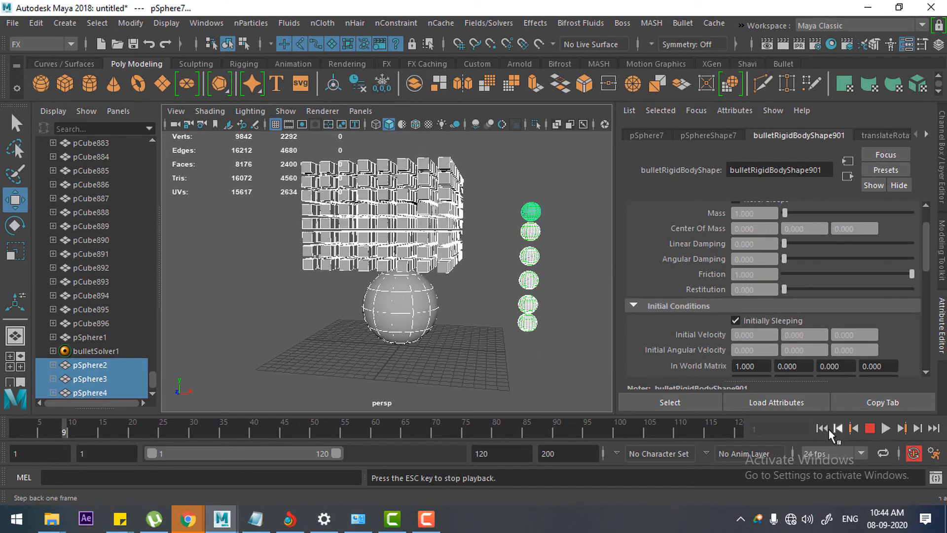
pyautogui.click(885, 429)
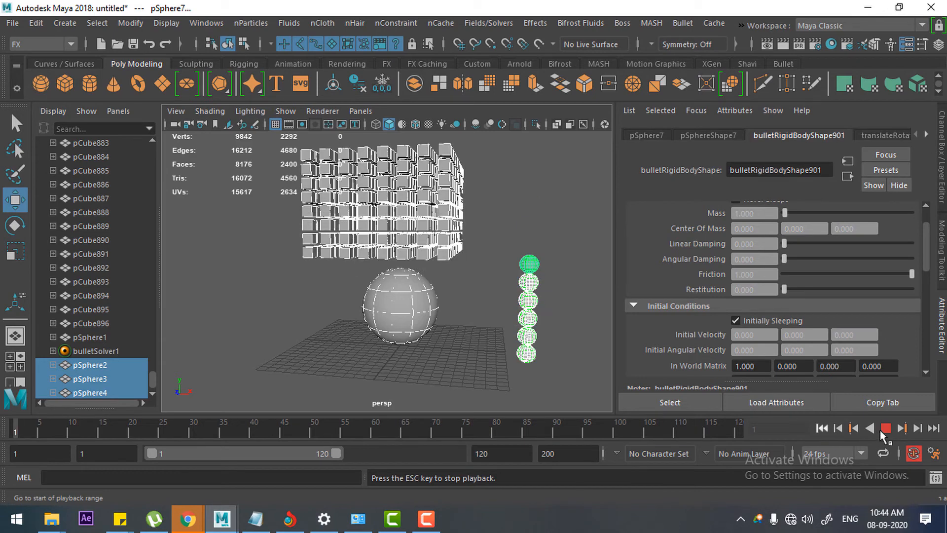
pyautogui.click(881, 428)
pyautogui.click(826, 430)
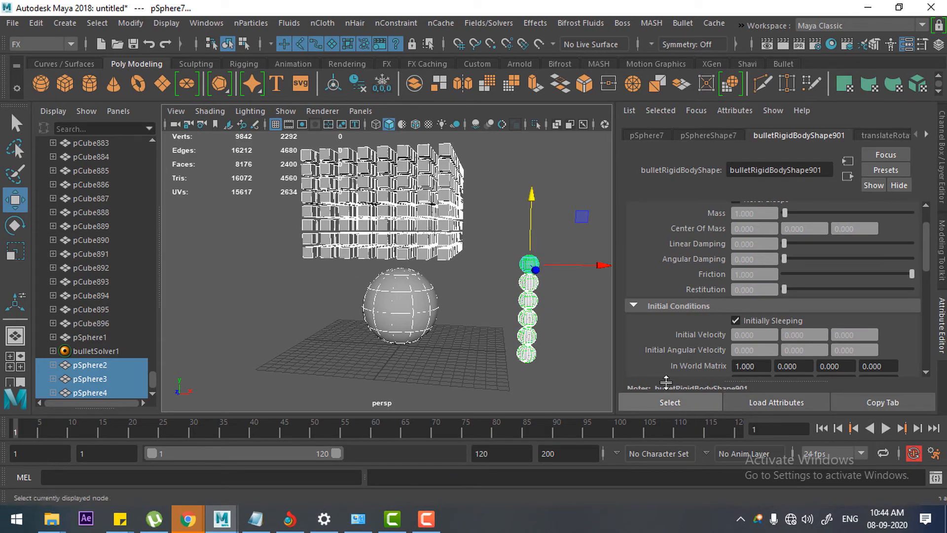
# Step: Raise the column of six small spheres so the lowest sits at ground level, with the top sphere at about Y 11.1
pyautogui.keyDown('alt'); pyautogui.moveTo(481, 366); pyautogui.dragTo(486, 330); pyautogui.keyUp('alt')
pyautogui.keyDown('alt'); pyautogui.moveTo(538, 355); pyautogui.dragTo(539, 350); pyautogui.keyUp('alt')
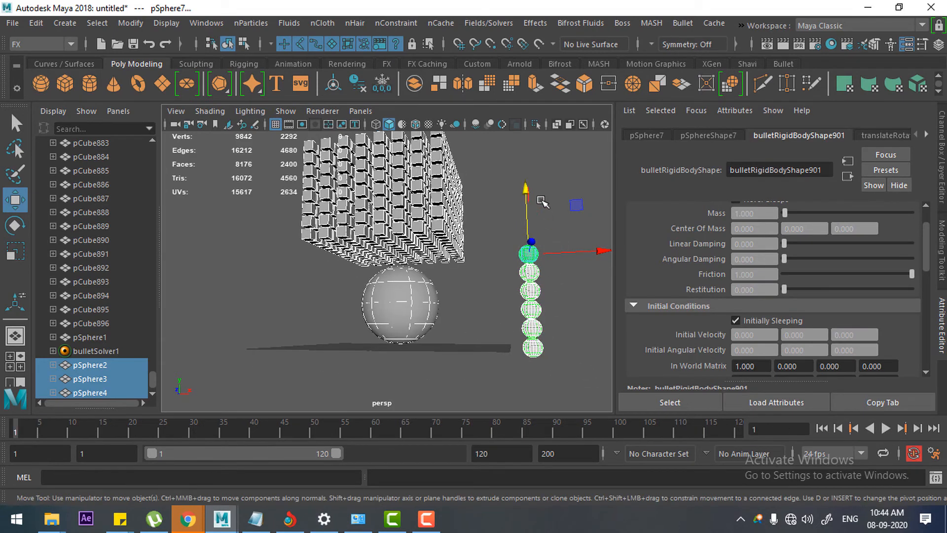
pyautogui.moveTo(529, 189); pyautogui.dragTo(528, 179)
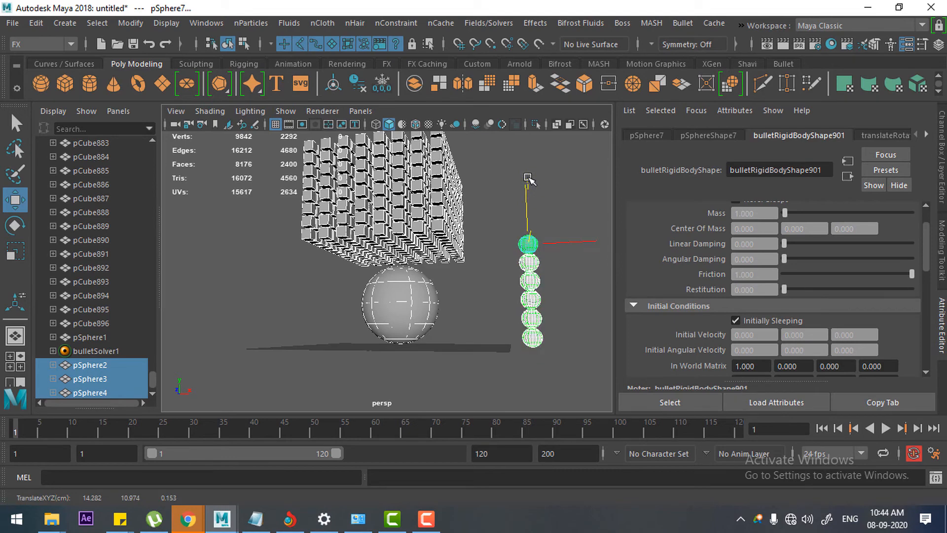
pyautogui.press('space')
pyautogui.moveTo(499, 318); pyautogui.dragTo(496, 370)
pyautogui.keyDown('alt'); pyautogui.moveTo(521, 345); pyautogui.dragTo(464, 394, button='middle'); pyautogui.keyUp('alt')
pyautogui.keyDown('alt'); pyautogui.moveTo(536, 341); pyautogui.dragTo(522, 311, button='right'); pyautogui.keyUp('alt')
pyautogui.keyDown('alt'); pyautogui.moveTo(503, 182); pyautogui.dragTo(496, 217, button='middle'); pyautogui.keyUp('alt')
pyautogui.moveTo(515, 168); pyautogui.dragTo(513, 159)
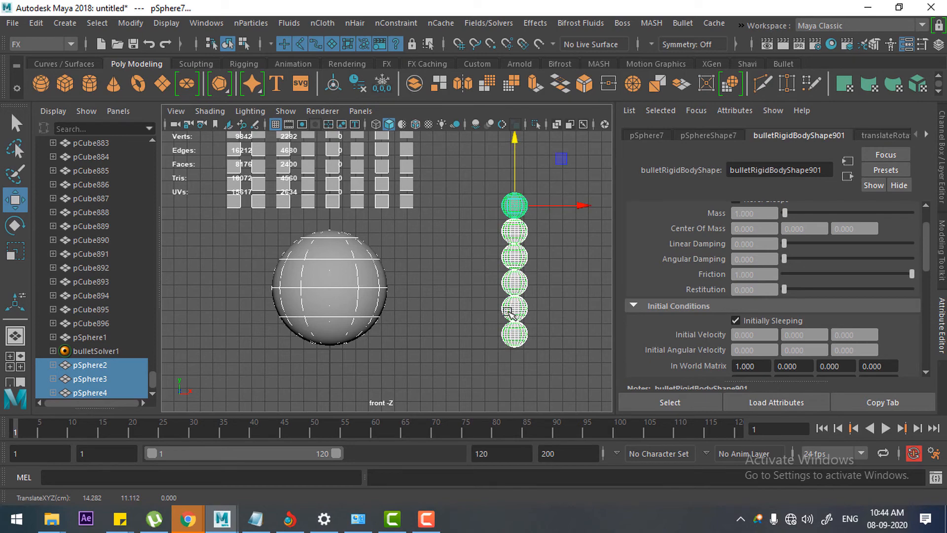
# Step: Return to the perspective view, play the simulation with the raised spheres and stop it around frame 86
pyautogui.press('space')
pyautogui.moveTo(508, 312); pyautogui.dragTo(502, 200)
pyautogui.keyDown('alt'); pyautogui.moveTo(517, 353); pyautogui.dragTo(524, 375); pyautogui.keyUp('alt')
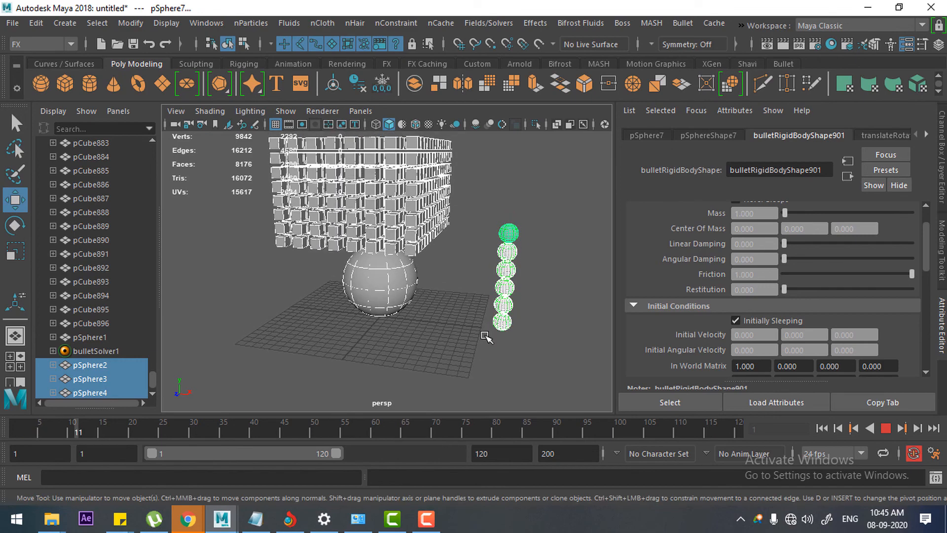
pyautogui.click(886, 430)
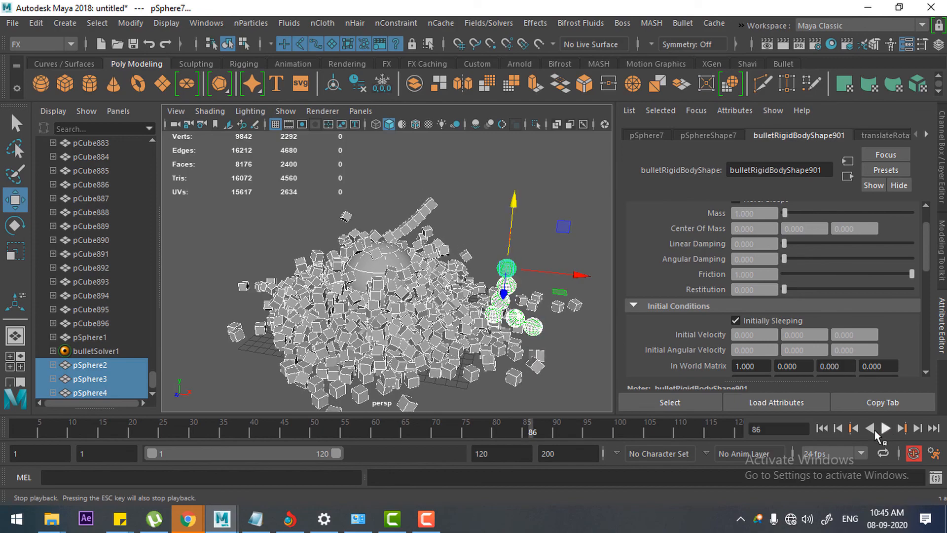